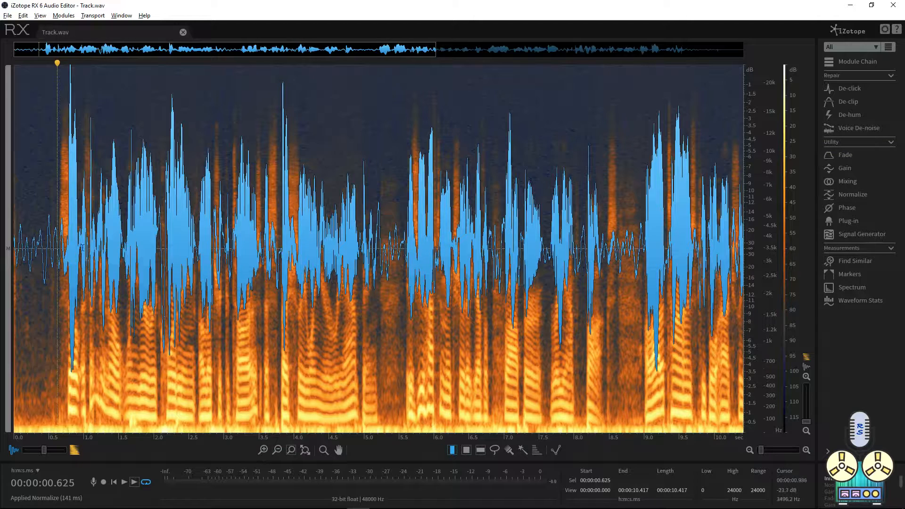
- Play the vocal track from about 0.33 s with the whole recording in view
left_click(36, 181)
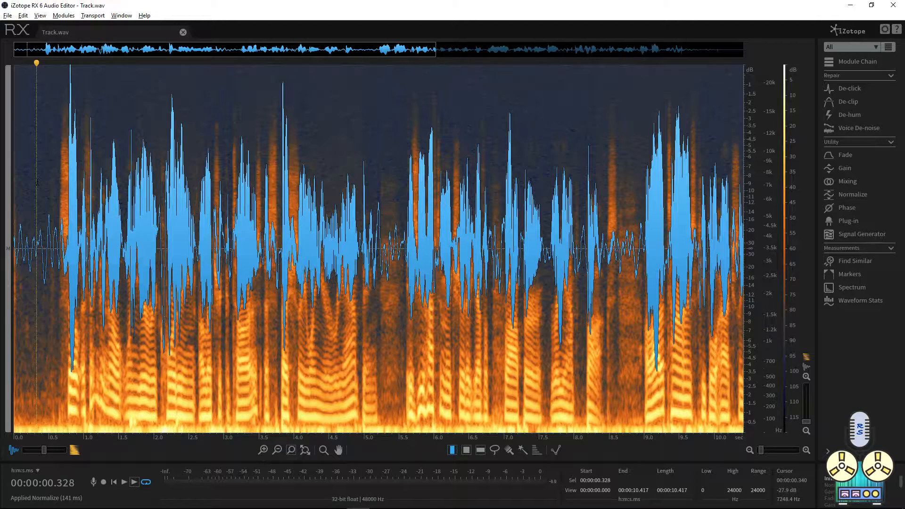
key("space")
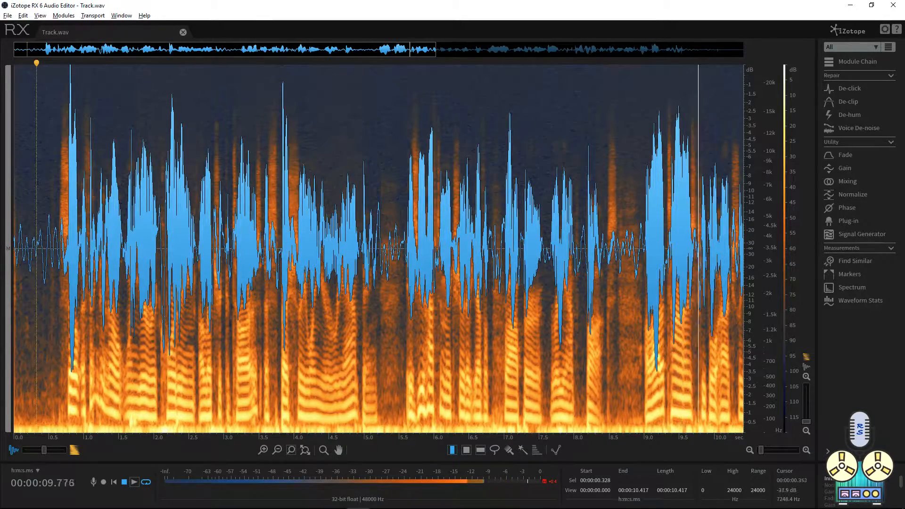
scroll(282, 236, "down", 3)
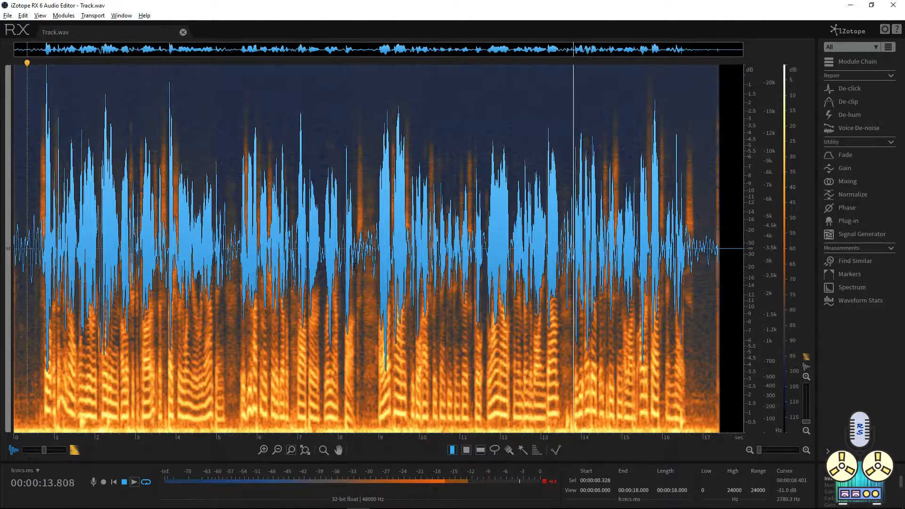
key("space")
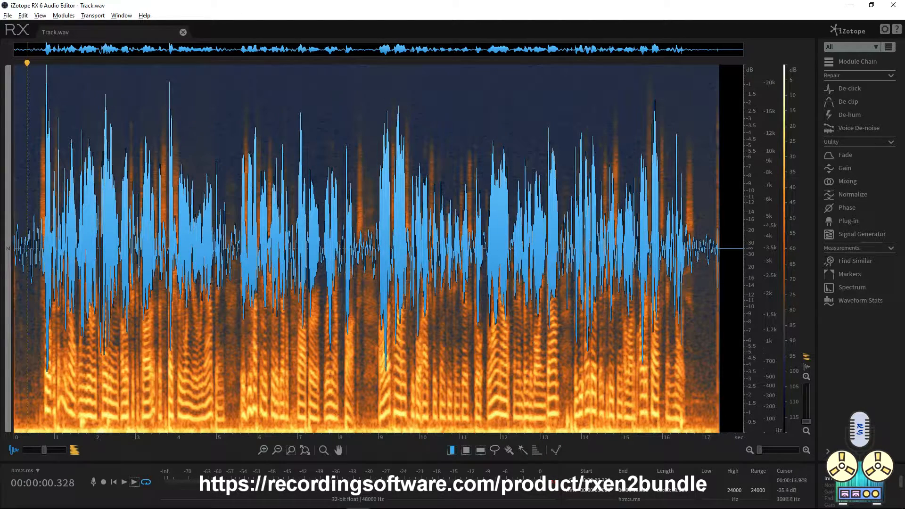
- Normalize the whole track to a target peak level of -1.65 dBFS
left_click(851, 194)
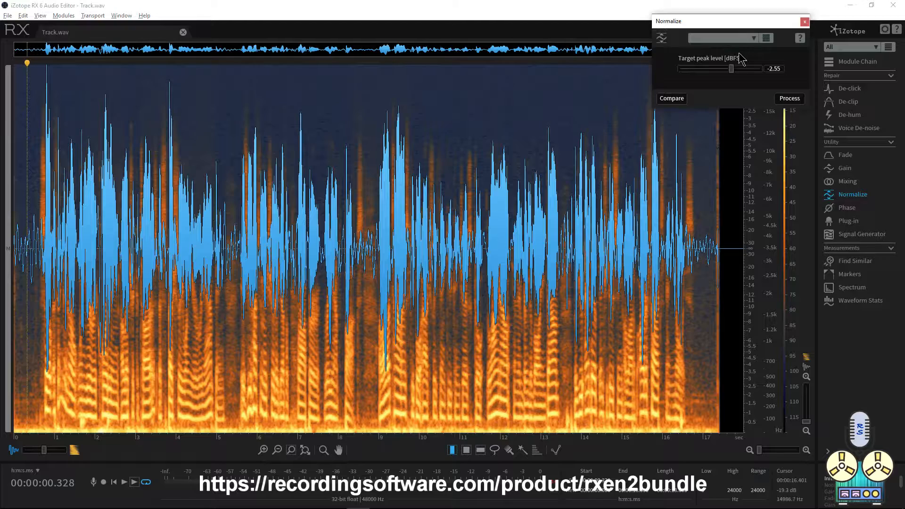
left_click(743, 70)
left_click(795, 100)
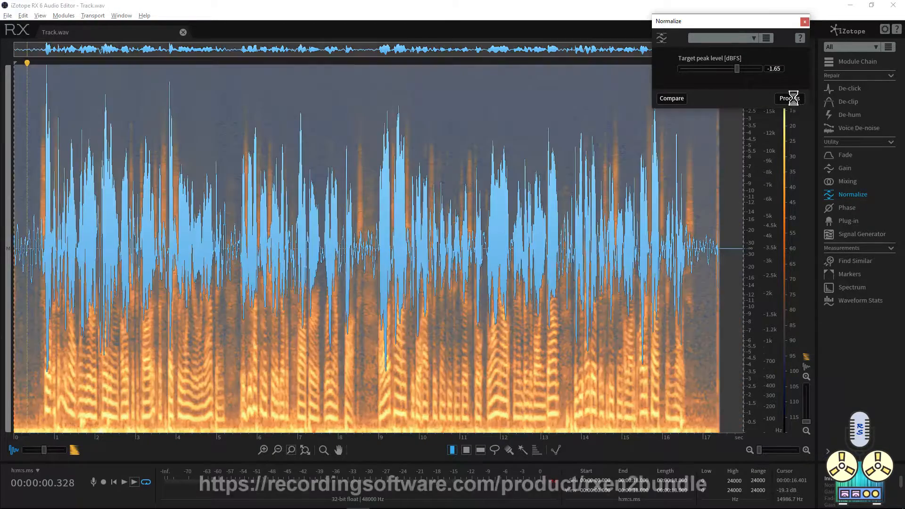
left_click(804, 21)
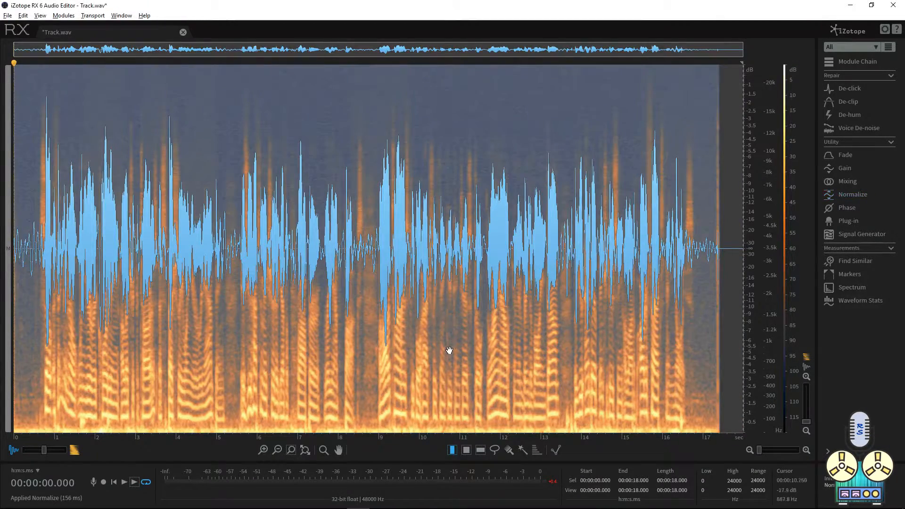
- Try time, time-frequency and lasso selections on sections of the track between about 8 s and 14 s
left_click(331, 406)
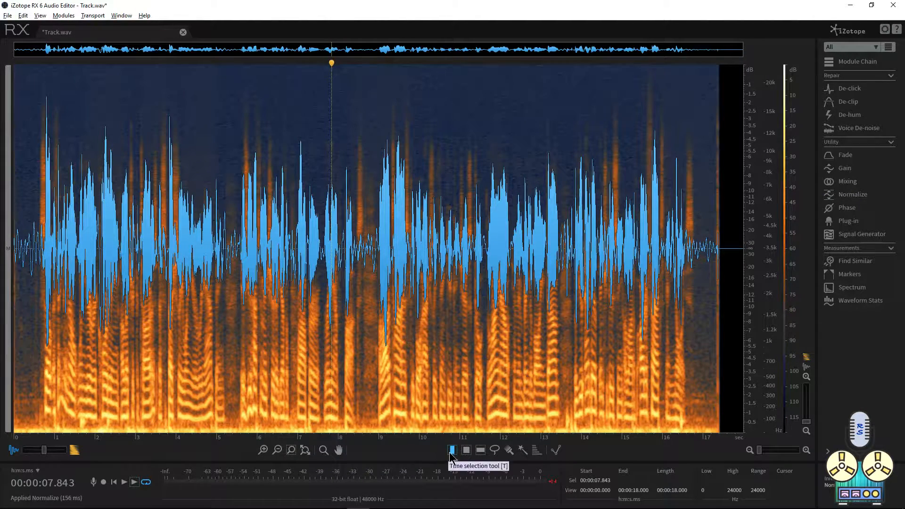
left_click_drag(339, 415, 465, 415)
left_click(466, 449)
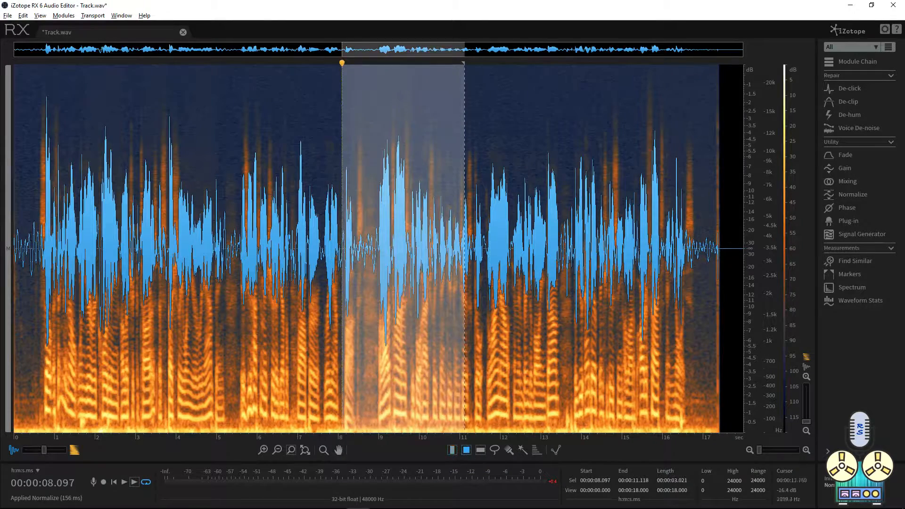
left_click_drag(490, 286, 572, 353)
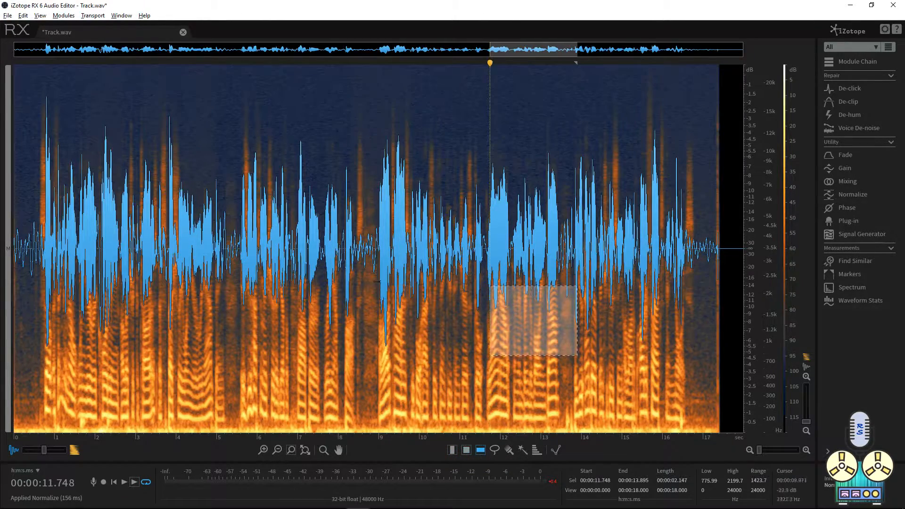
left_click(480, 450)
mouse_move(395, 256)
left_mouse_down()
mouse_move(511, 287)
mouse_move(436, 218)
left_mouse_up()
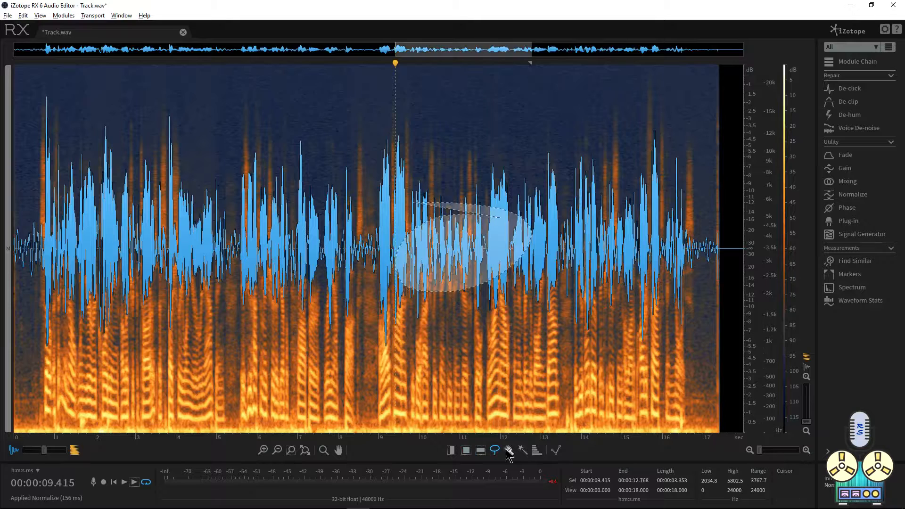
- Try brush and magic wand selections on the low frequencies around 12 s
left_click(509, 450)
left_click_drag(491, 404, 536, 378)
left_click(523, 450)
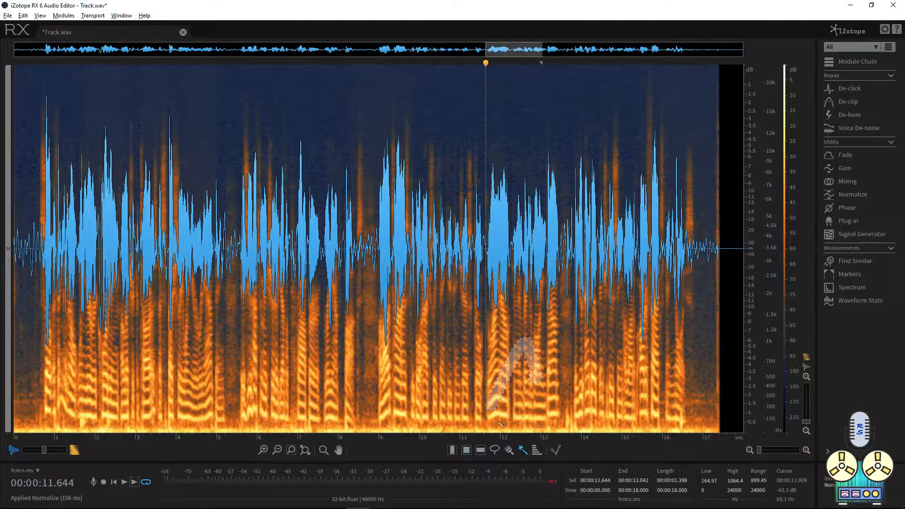
left_click(497, 415)
- View the harmonic selection options and briefly show the clip gain line
mouse_move(538, 455)
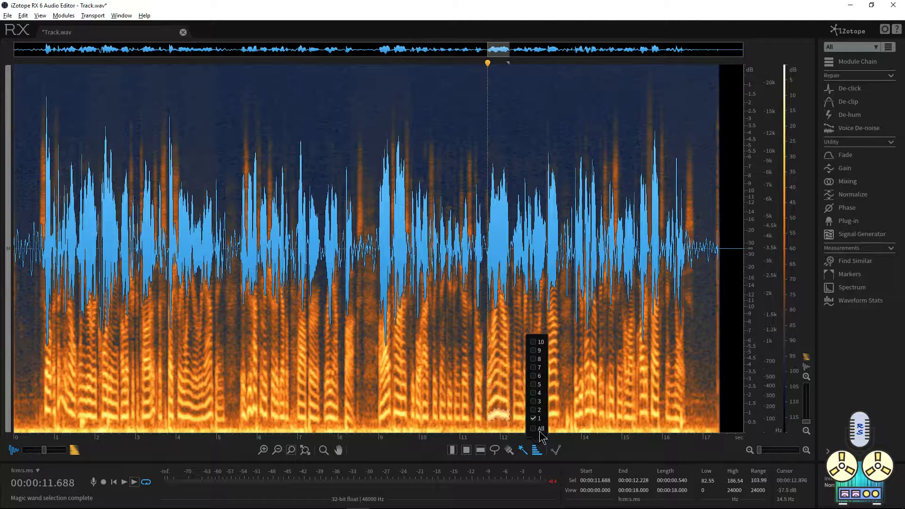
left_click(560, 452)
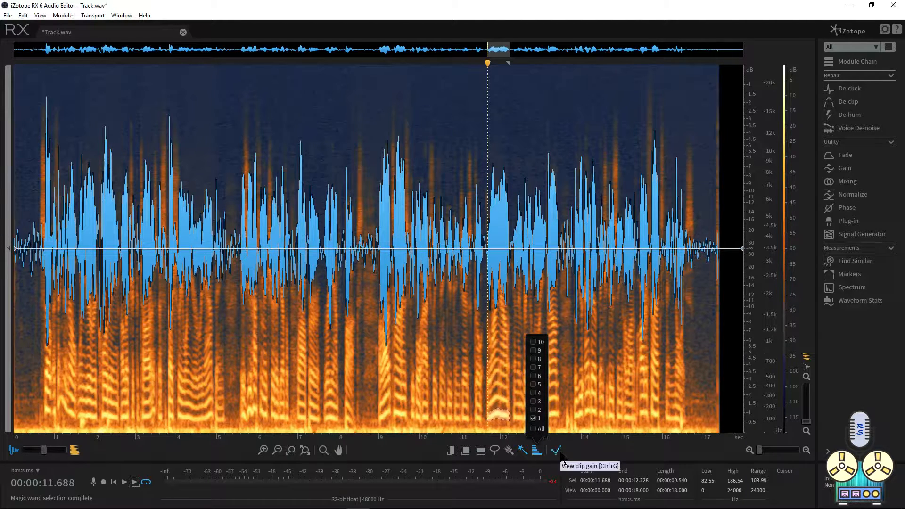
left_click(559, 453)
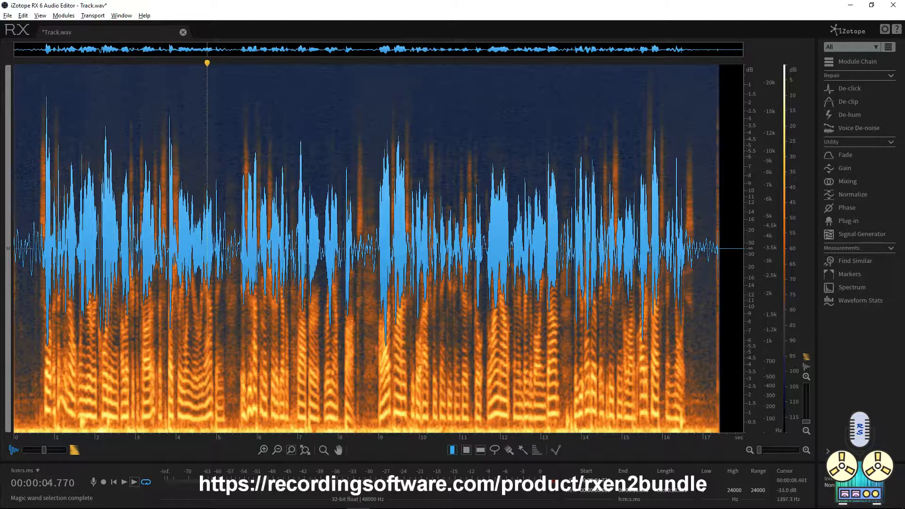
- Select the frequency band from 0 to about 138 Hz across the whole track, audition it and delete its content
left_click(480, 449)
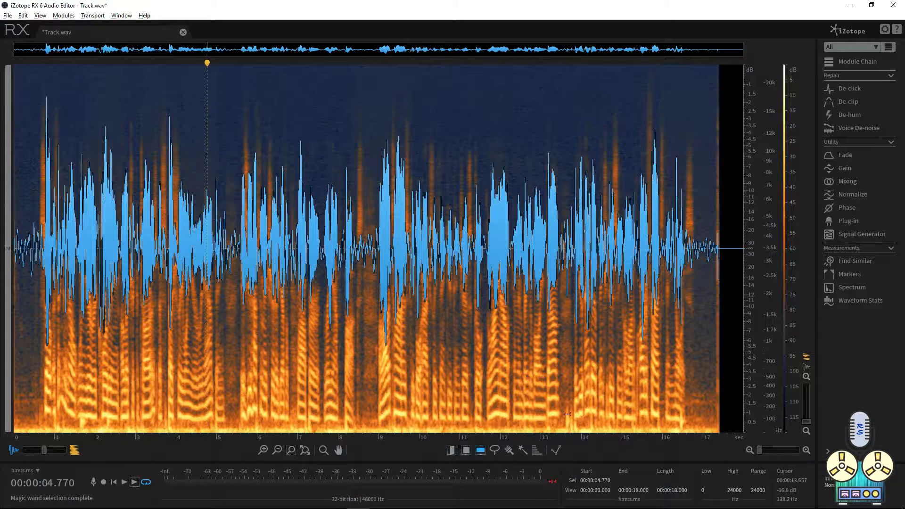
left_click_drag(566, 413, 567, 438)
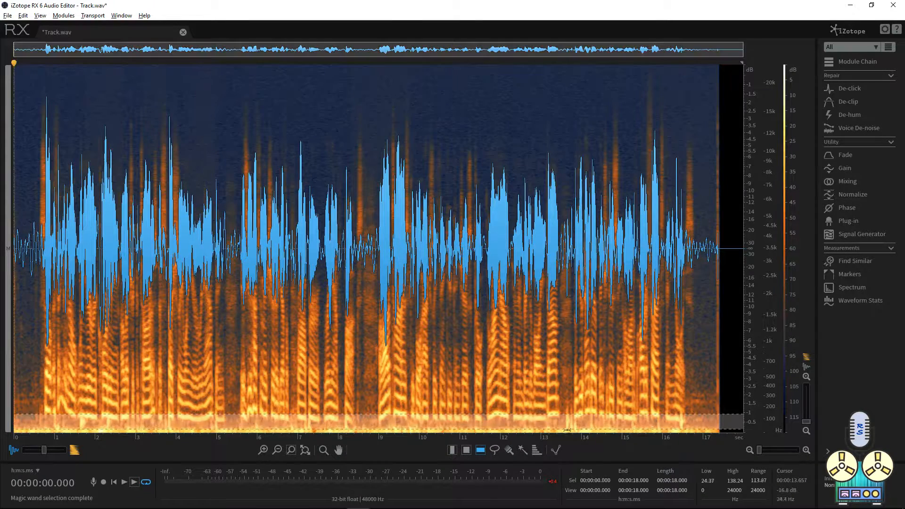
left_click(135, 482)
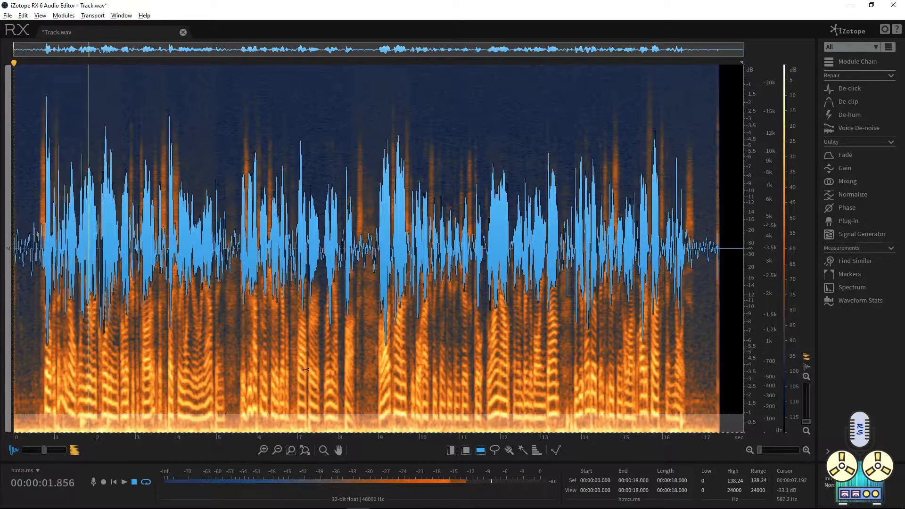
key("space")
key("BackSpace")
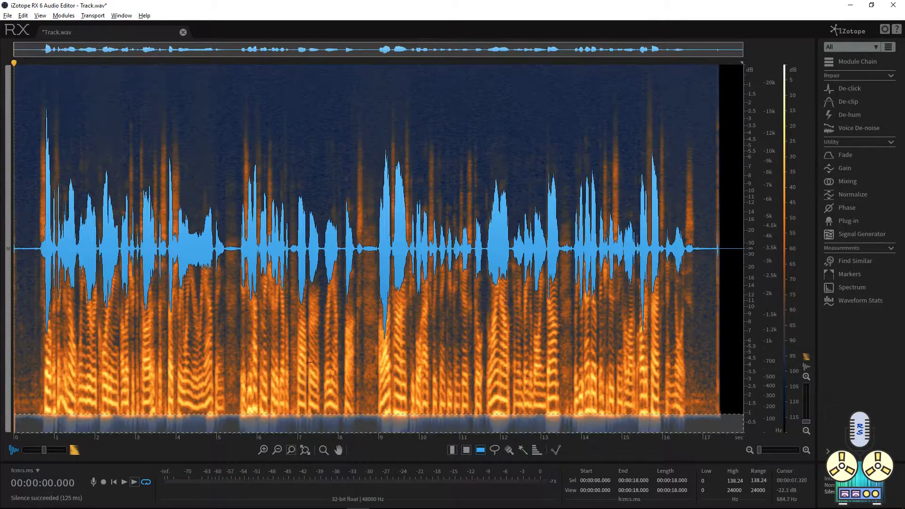
- Switch back to time selection and play the track from about 0.7 s to check the rumble removal
left_click(451, 449)
left_click(58, 328)
key("space")
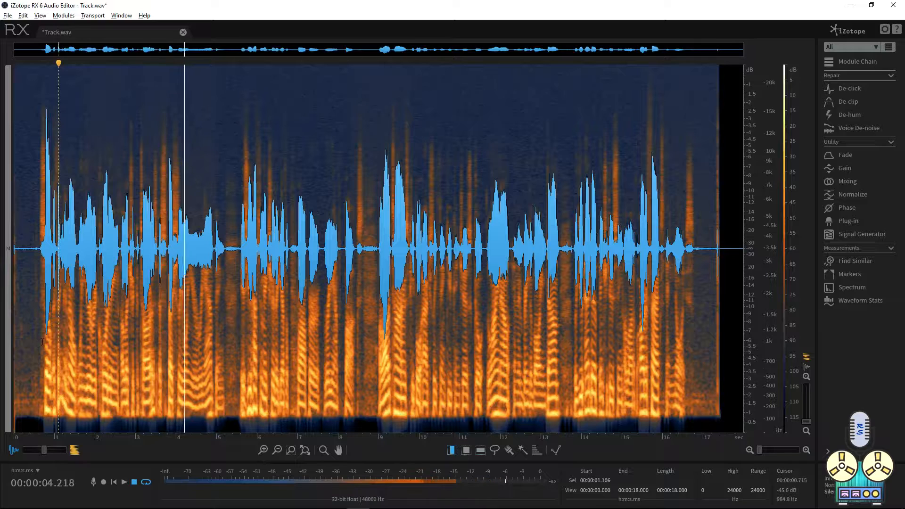
left_click(43, 343)
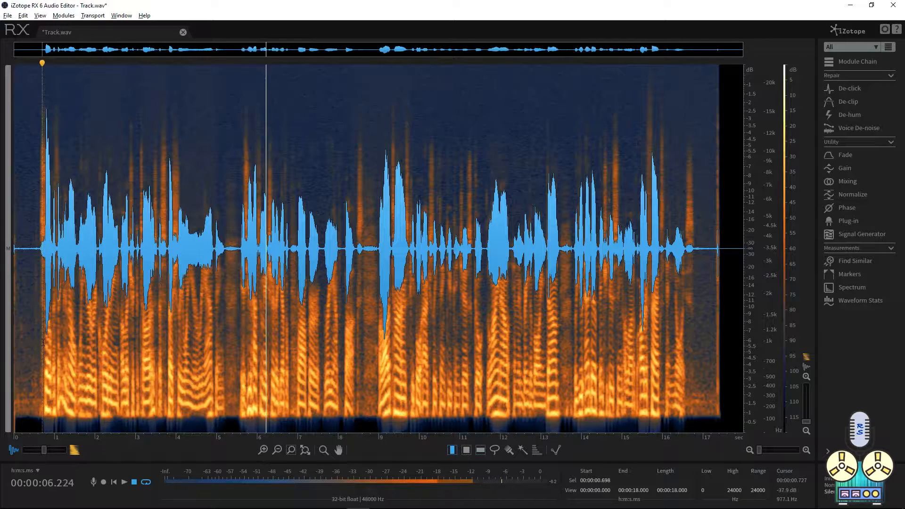
key("space")
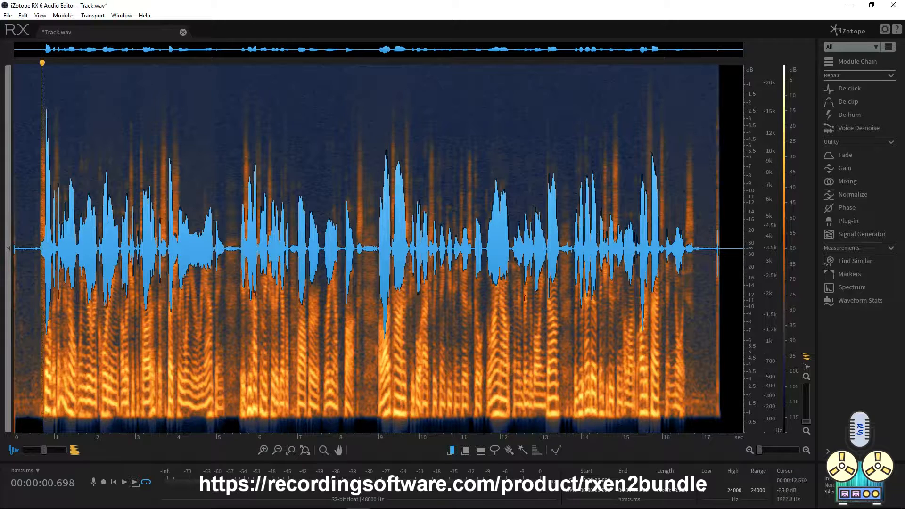
- Open the Fade and Gain modules and mute the tail from about 16.83 s to the end with -Inf gain
left_click(845, 155)
left_click(844, 169)
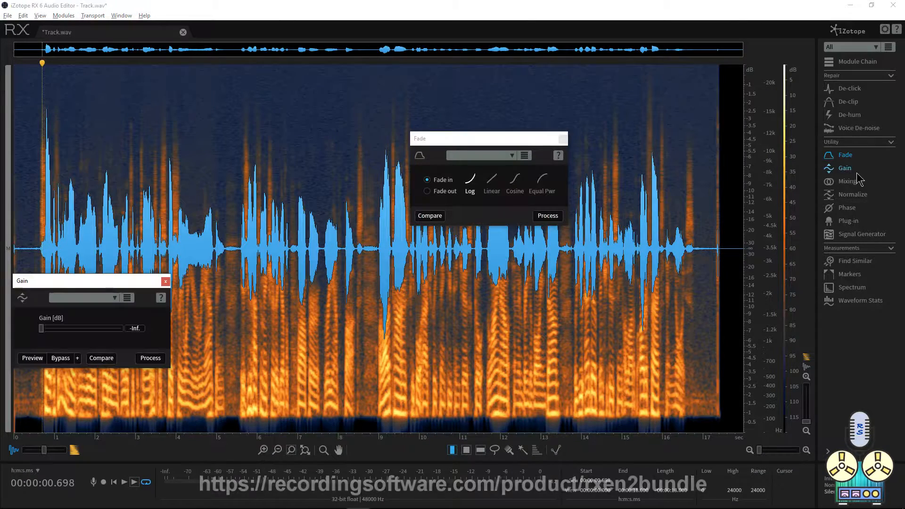
left_click_drag(527, 140, 471, 96)
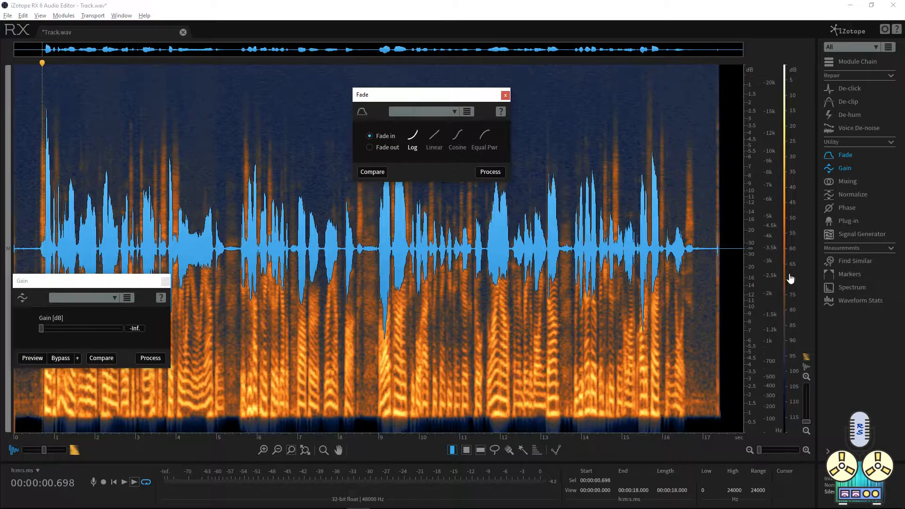
left_click_drag(694, 288, 745, 288)
key("space")
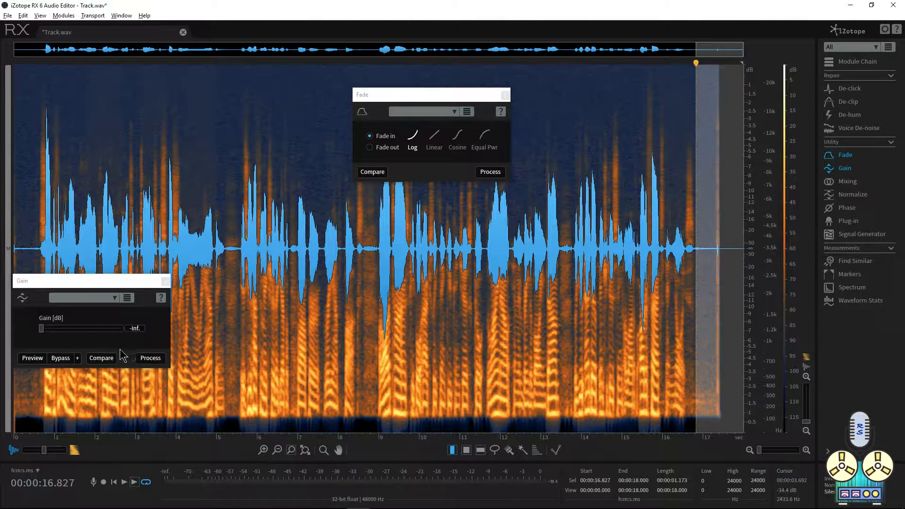
left_click(153, 359)
- Mute the first 0.63 s of the track with -Inf gain and audition the start
left_click_drag(110, 284, 408, 288)
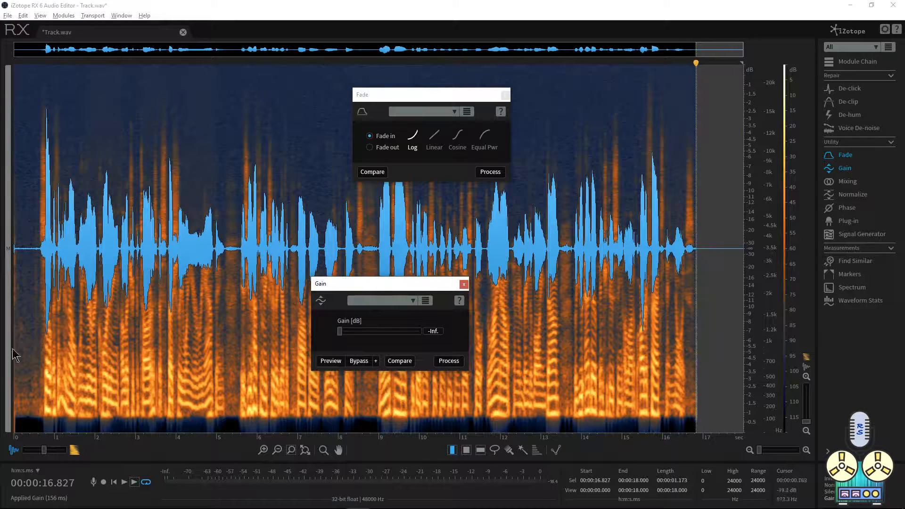
left_click_drag(39, 317, 15, 316)
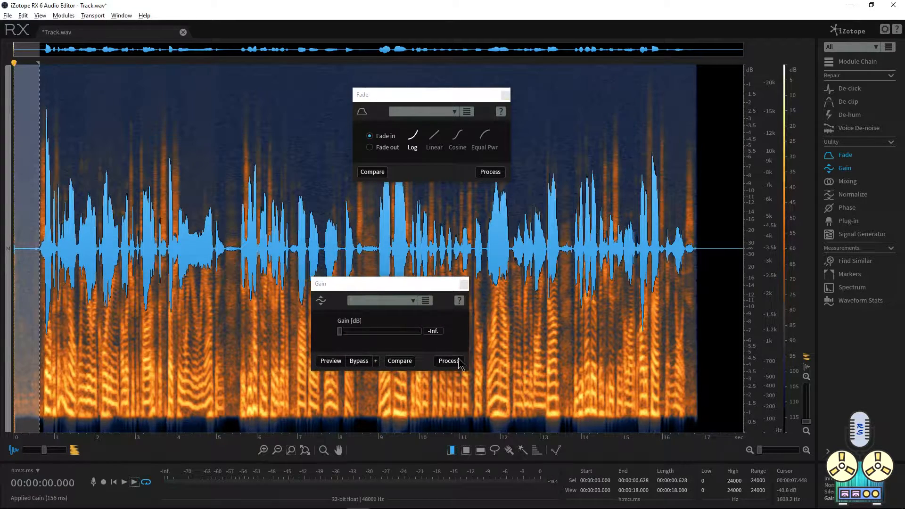
left_click(448, 360)
key("space")
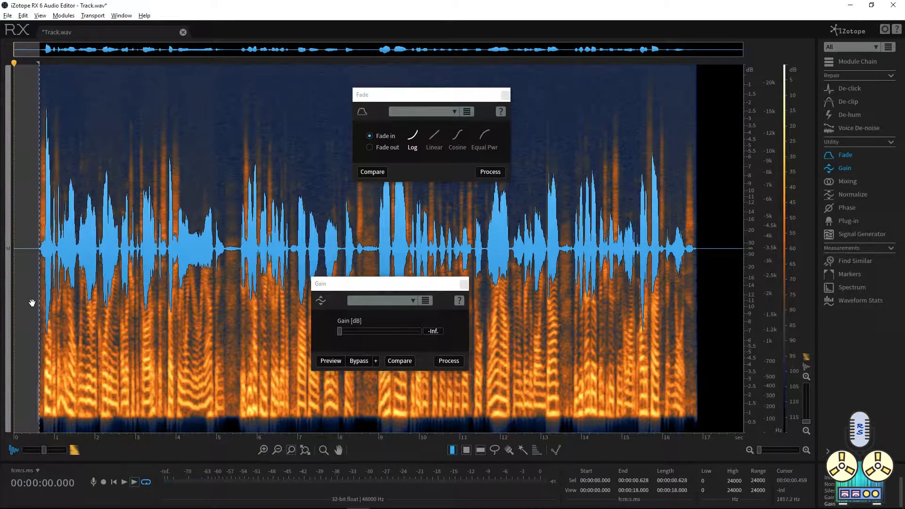
left_click(32, 303)
key("space")
key("space")
- Apply a Log fade-in from about 0.58 s to 0.80 s, where the speech begins, and play it back
scroll(33, 267, "up", 6)
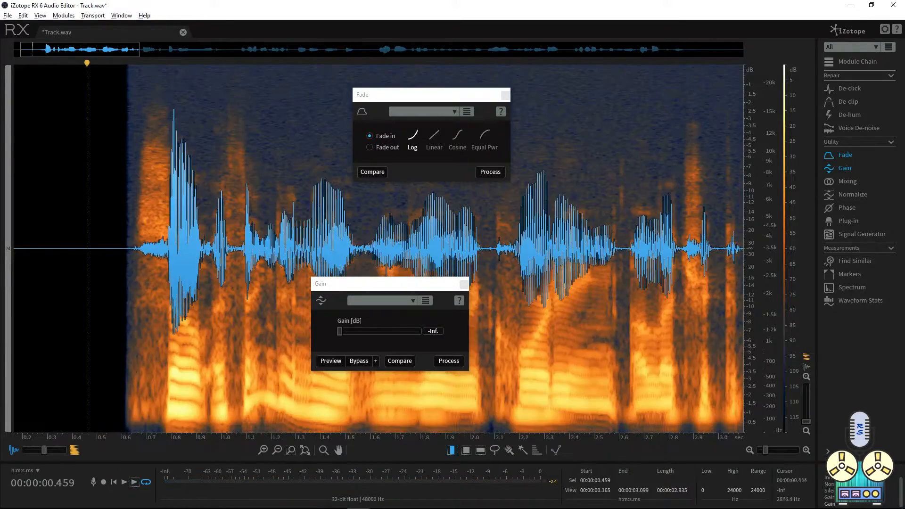
left_click_drag(117, 286, 171, 285)
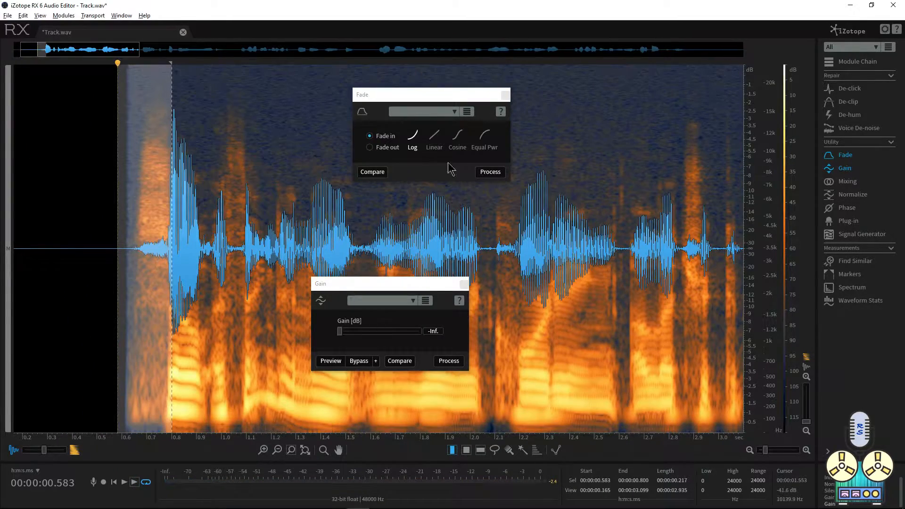
left_click(485, 173)
left_click(115, 299)
left_click(102, 293)
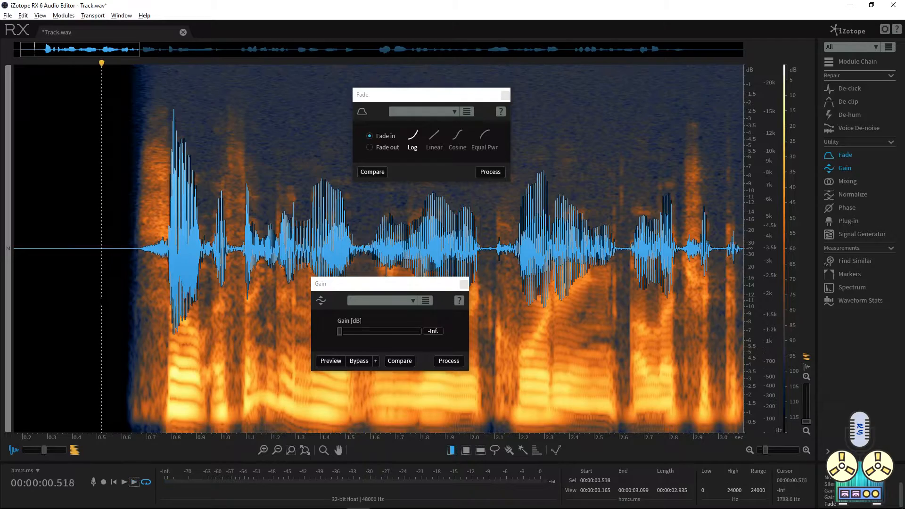
key("space")
scroll(209, 286, "down", 6)
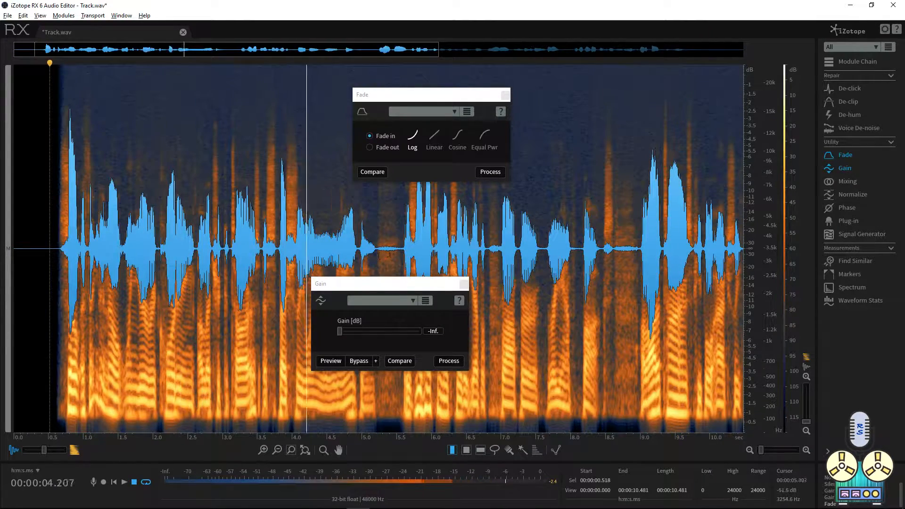
- Apply -12 dB gain to the pause from about 5.23 s to just before 5.6 s and play it back
left_click(378, 257)
scroll(378, 257, "up", 5)
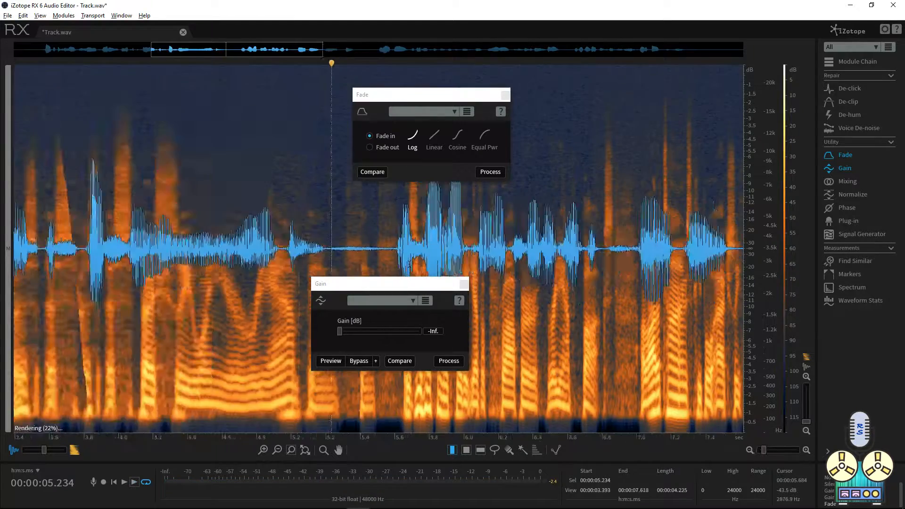
left_click_drag(247, 272, 369, 331)
left_click(453, 359)
scroll(563, 306, "down", 5)
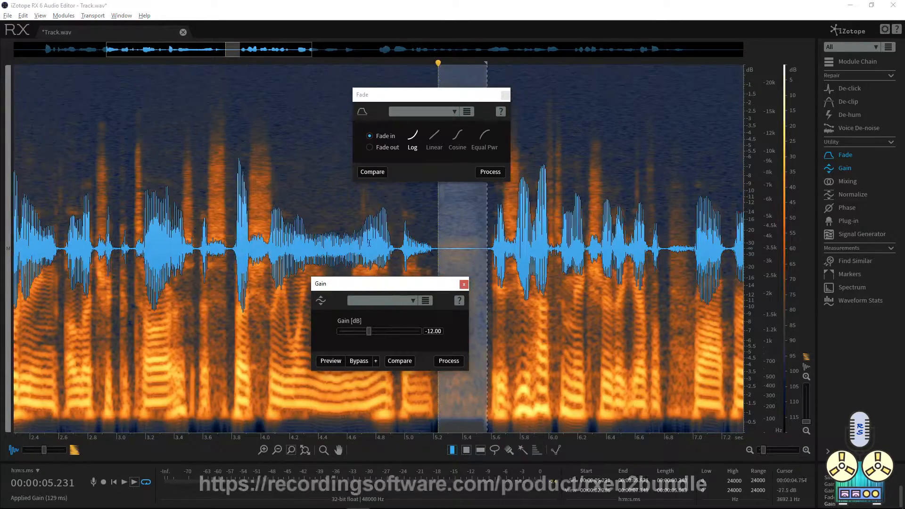
left_click(369, 260)
key("space")
scroll(542, 260, "down", 3)
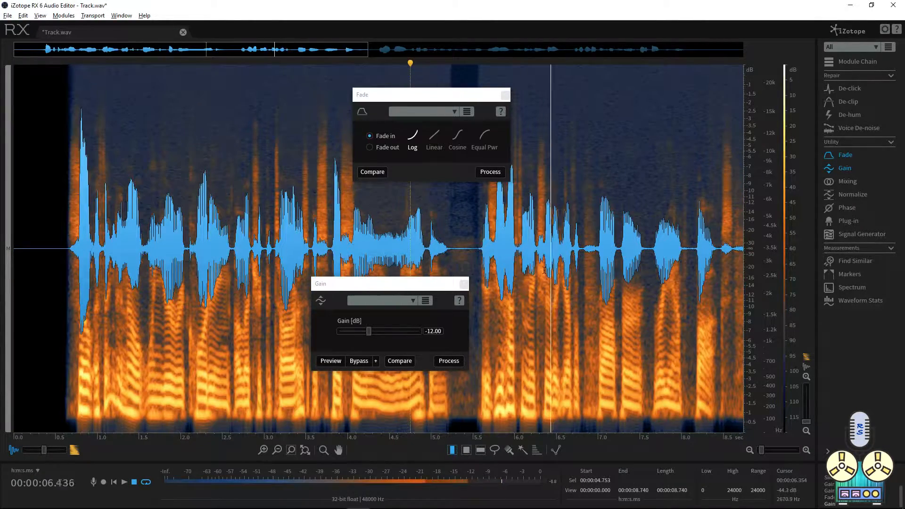
- Locate the pause from about 8.62 s to 9.00 s and apply -12 dB gain to it
scroll(377, 248, "down", 3)
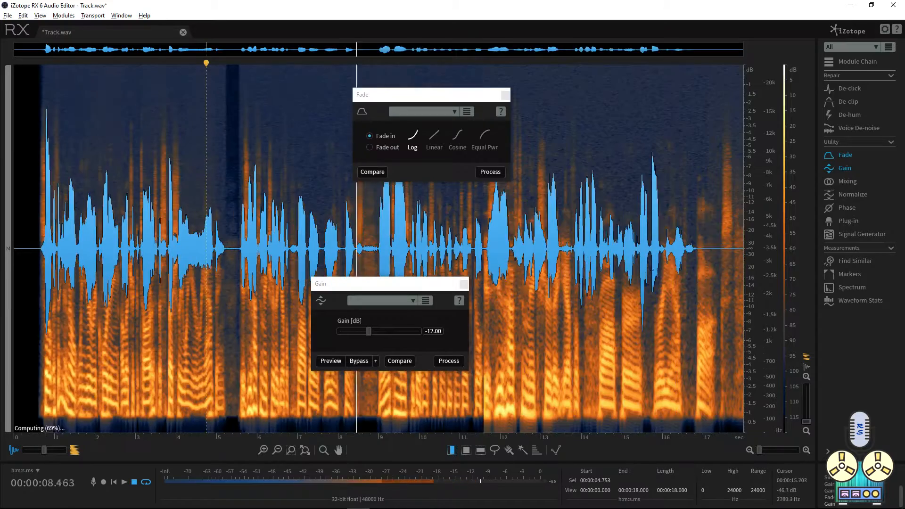
left_click(363, 257)
key("space")
scroll(363, 257, "up", 5)
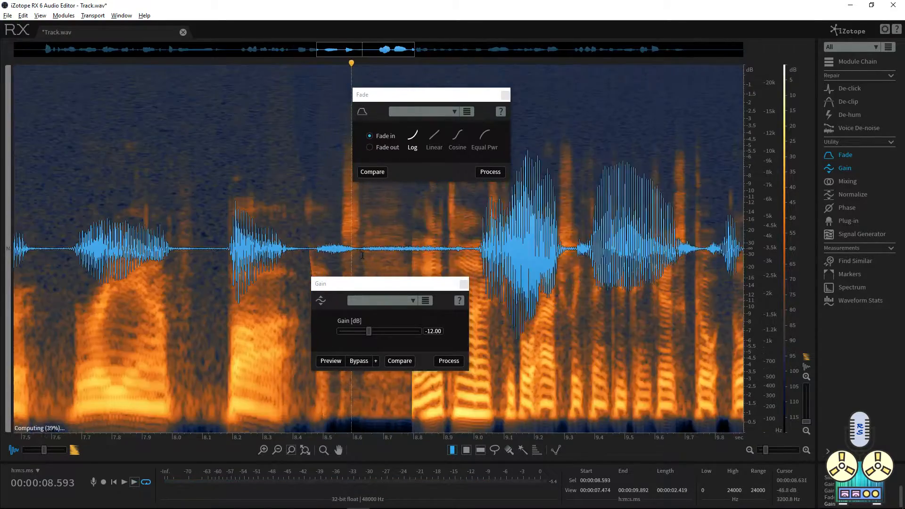
left_click(316, 262)
left_click(359, 263)
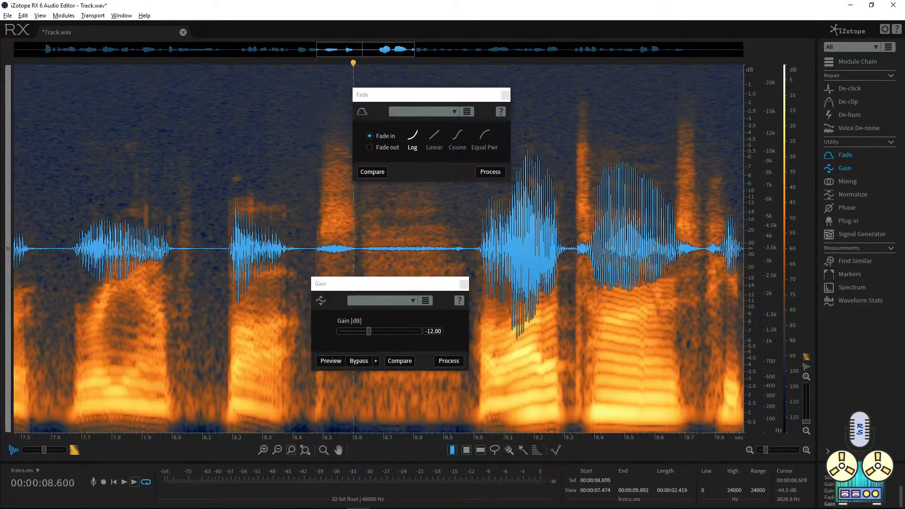
left_click_drag(360, 262, 474, 266)
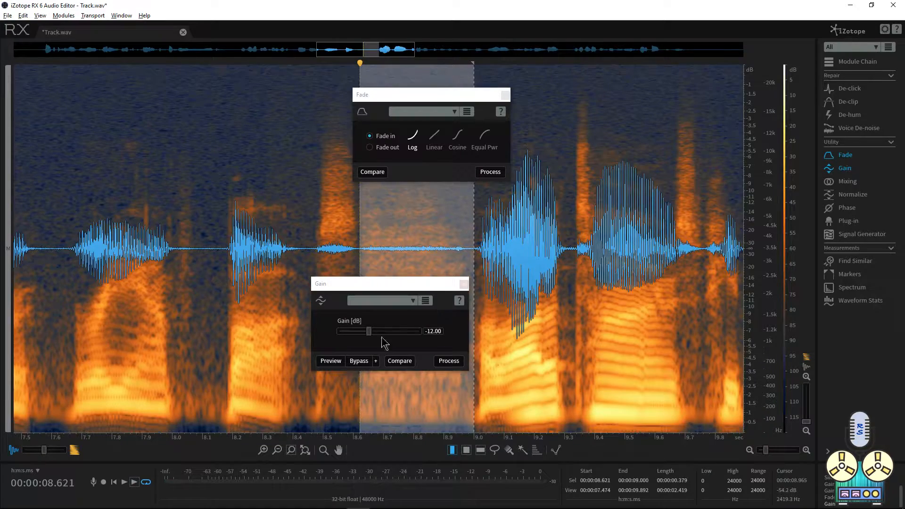
left_click(446, 361)
- Audition the passage from about 13.13 s and apply -12 dB gain to the pause from about 13.46 s to 13.80 s
scroll(571, 300, "down", 5)
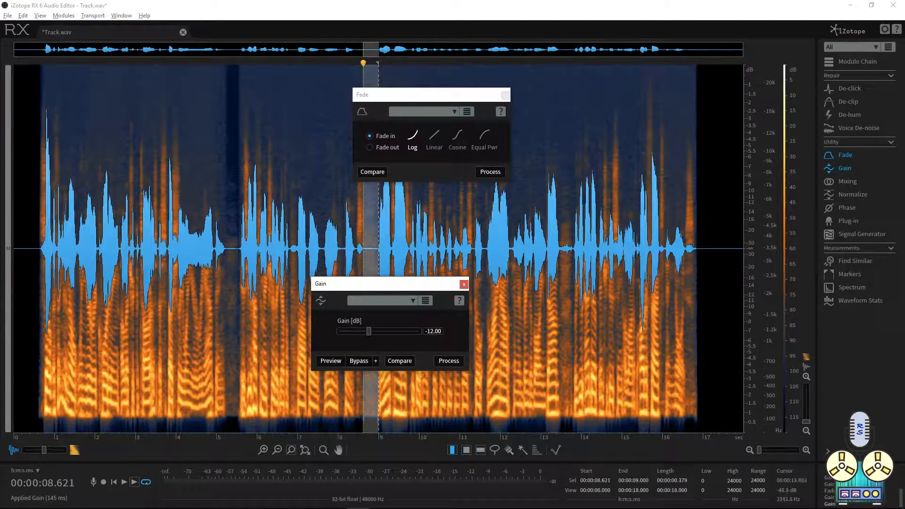
left_click(558, 284)
scroll(561, 284, "up", 5)
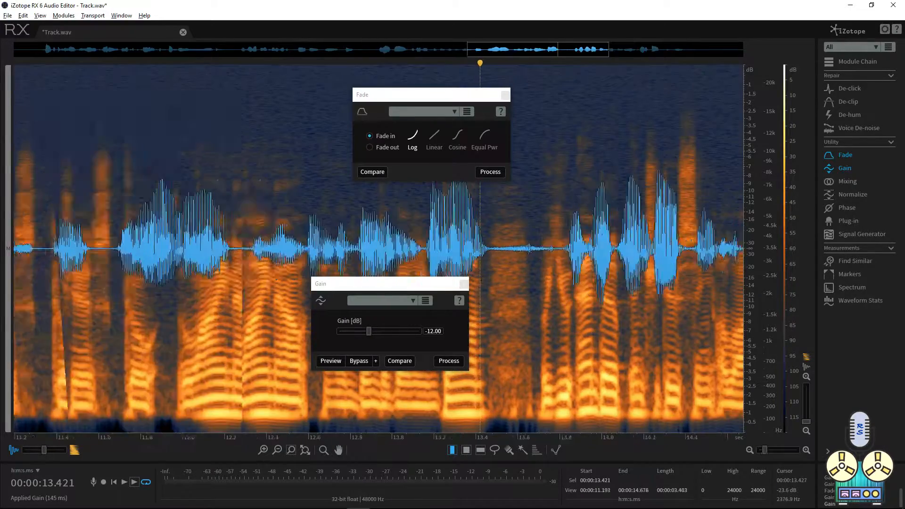
scroll(481, 278, "up", 1)
left_click_drag(417, 284, 297, 258)
left_click(408, 300)
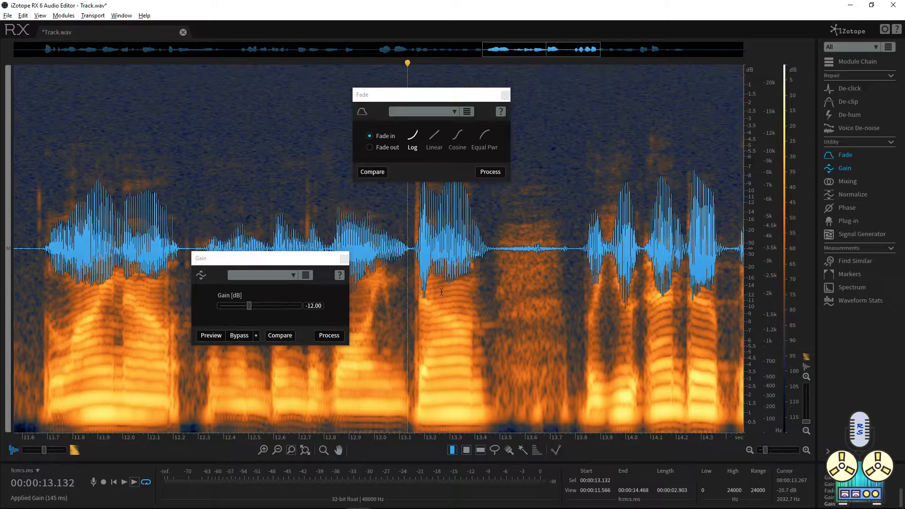
key("space")
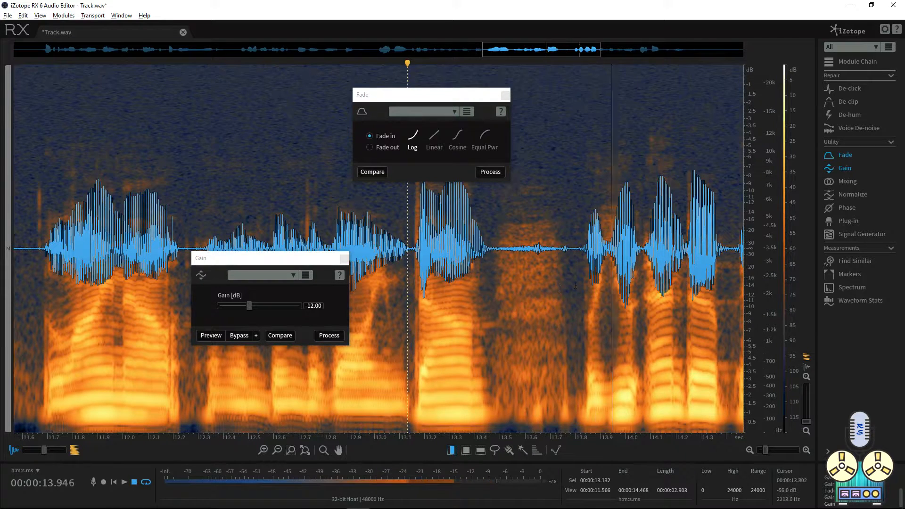
left_click_drag(575, 292, 490, 293)
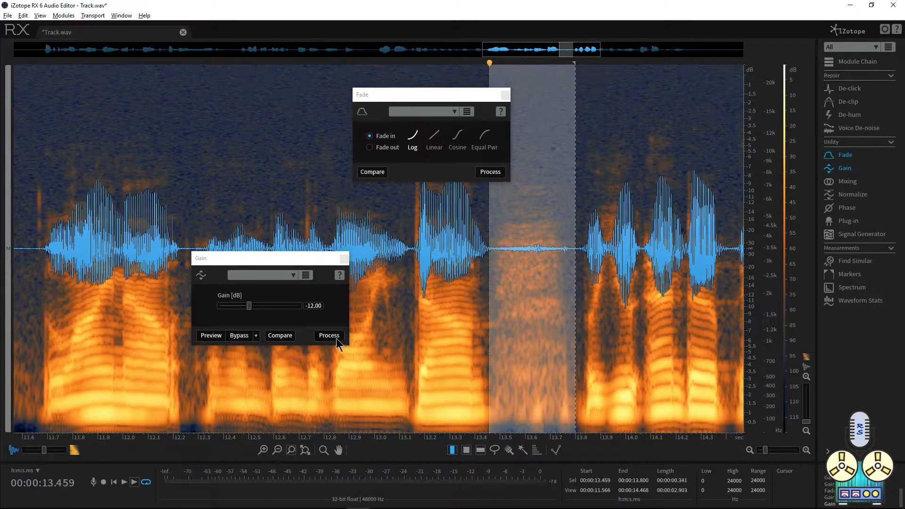
left_click(335, 337)
- Play back the pause near 13.5 s with its lead-in and close the Gain and Fade modules
left_click(344, 259)
key("space")
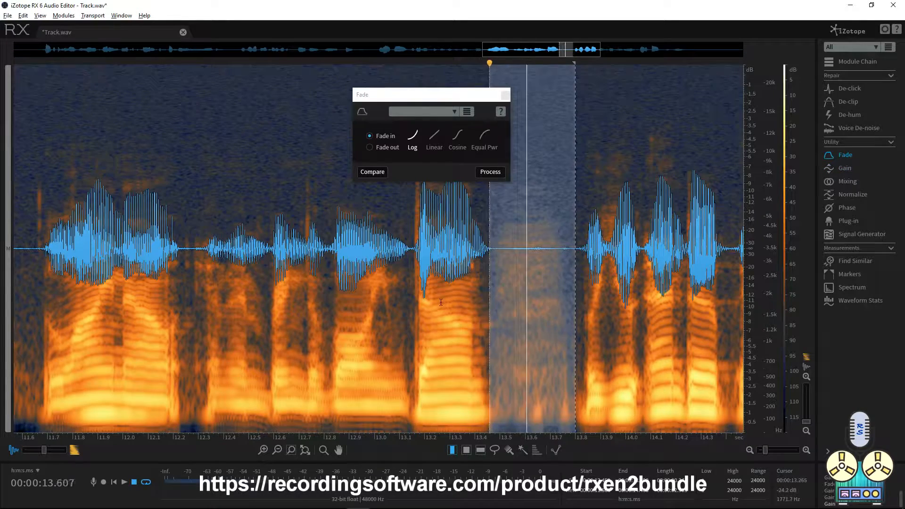
left_click(441, 288)
key("space")
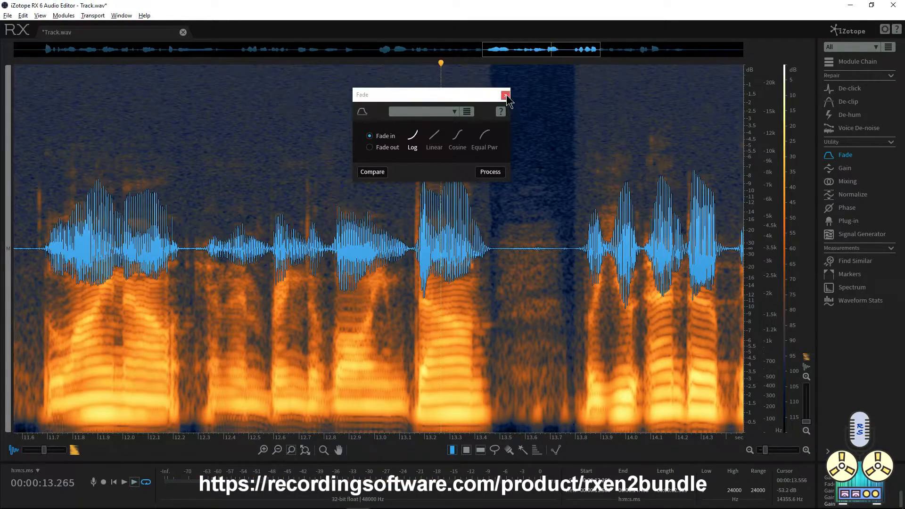
left_click(506, 95)
- Preview and apply Voice De-noise to the whole track in adaptive Dialogue mode with threshold 10.0 dB and reduction 25.0 dB, and play the result
scroll(471, 282, "down", 8)
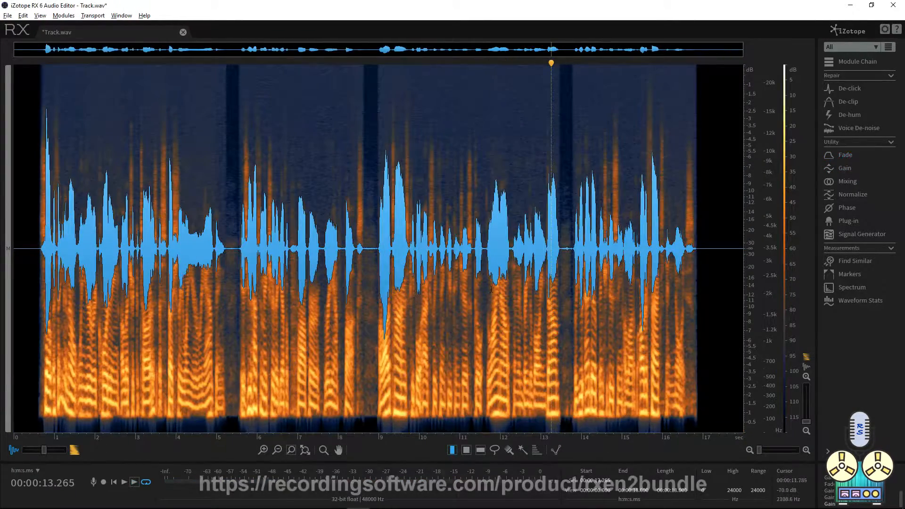
left_click(858, 128)
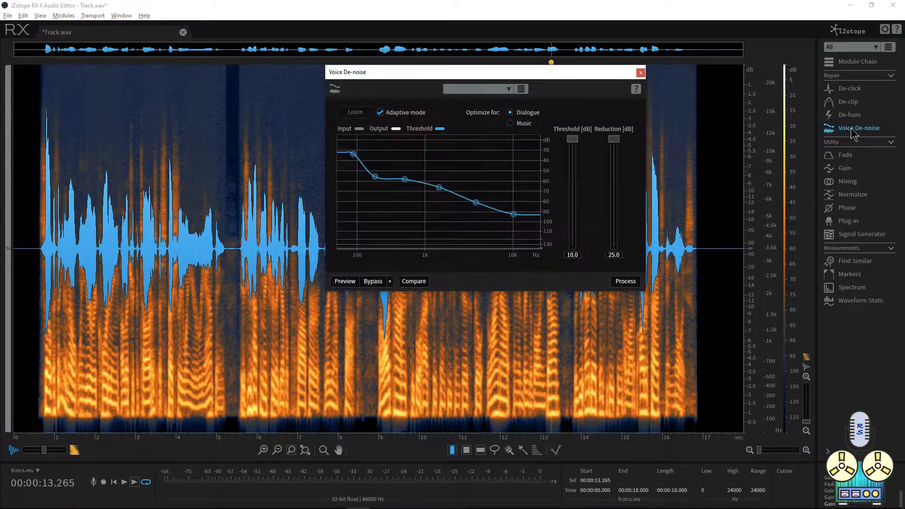
left_click(345, 282)
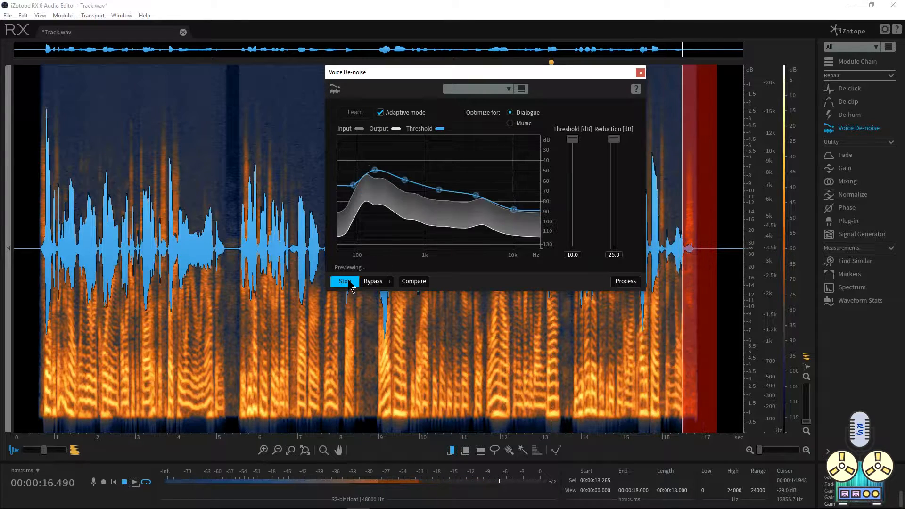
left_click(345, 282)
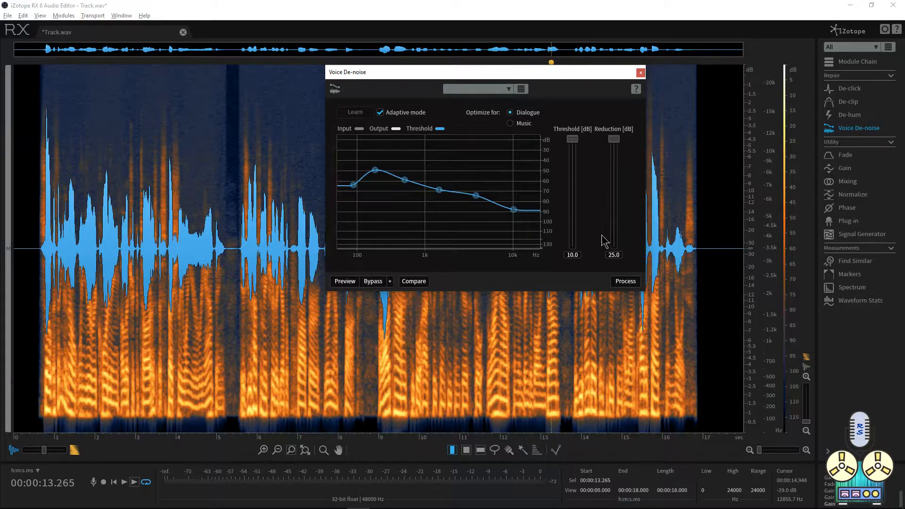
left_click(621, 283)
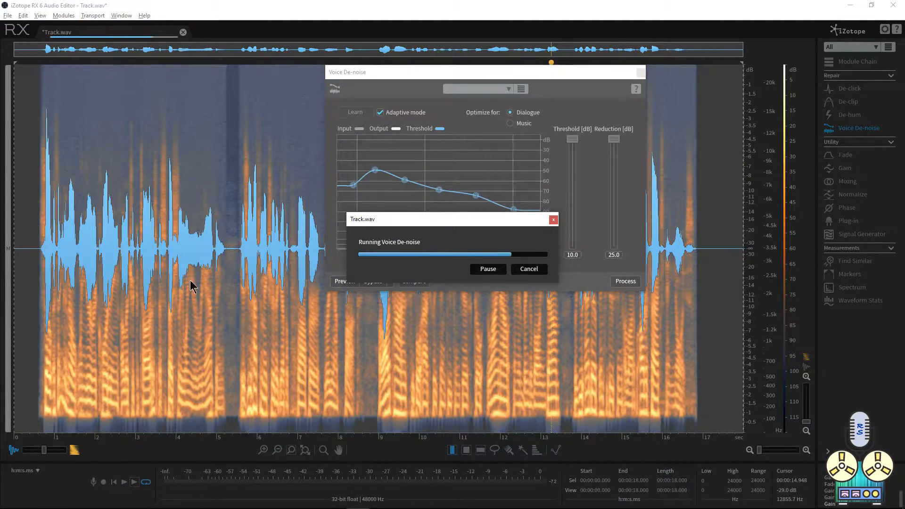
key("space")
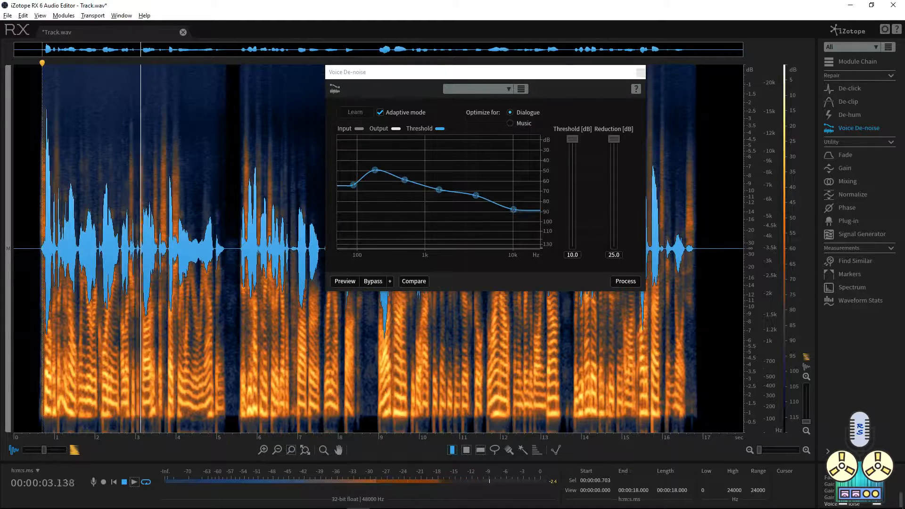
- Compare with the original recording by playing the initial history state from about 0.70 s, and restore the Voice De-noise state
key("ctrl+z")
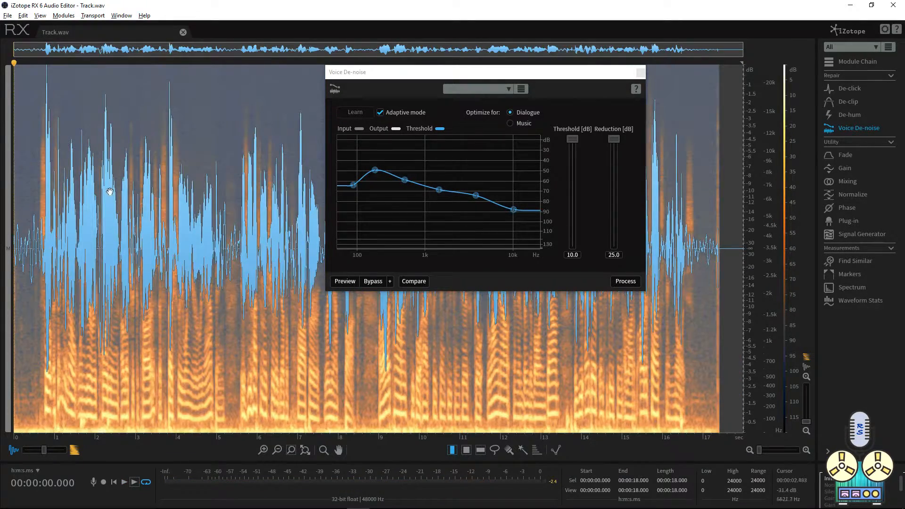
key("ctrl+shift+z")
key("space")
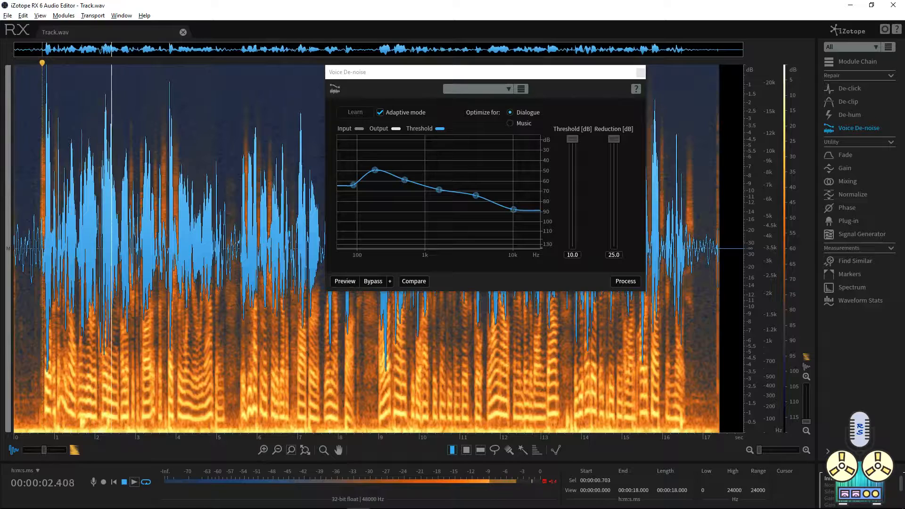
key("space")
left_click(837, 504)
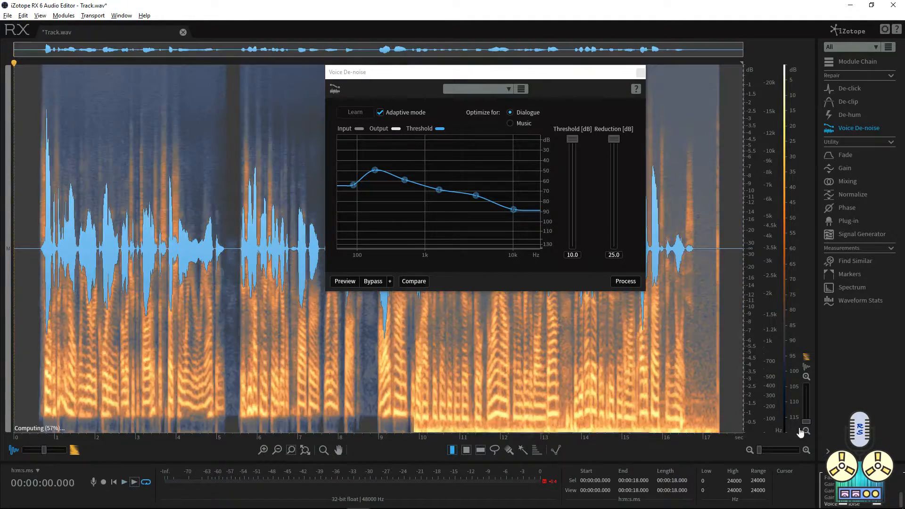
- Close Voice De-noise, open the Neutron 2 plug-in without choosing a preset, and move its window clear of the controls
left_click(641, 73)
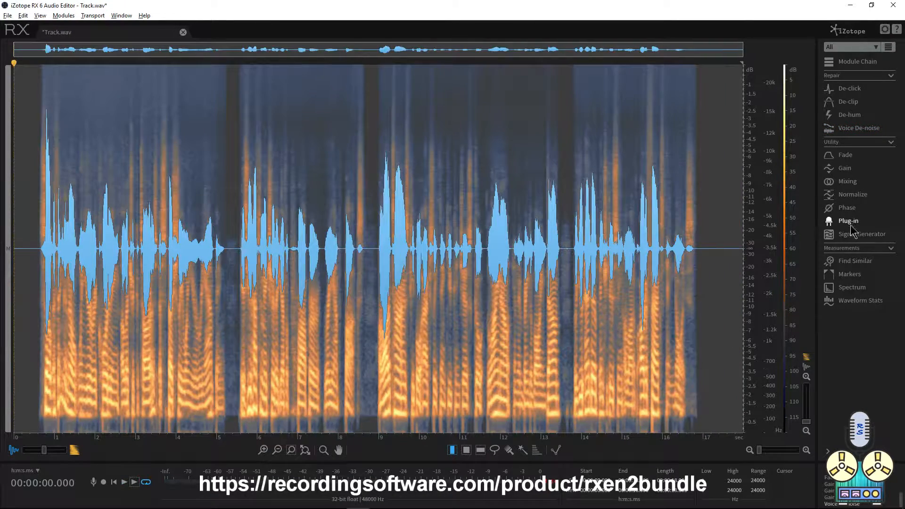
left_click(847, 222)
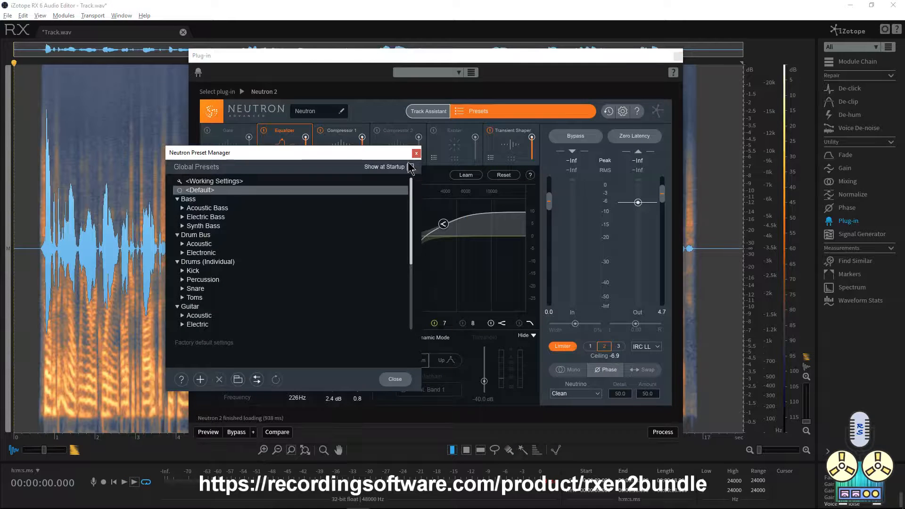
left_click(415, 153)
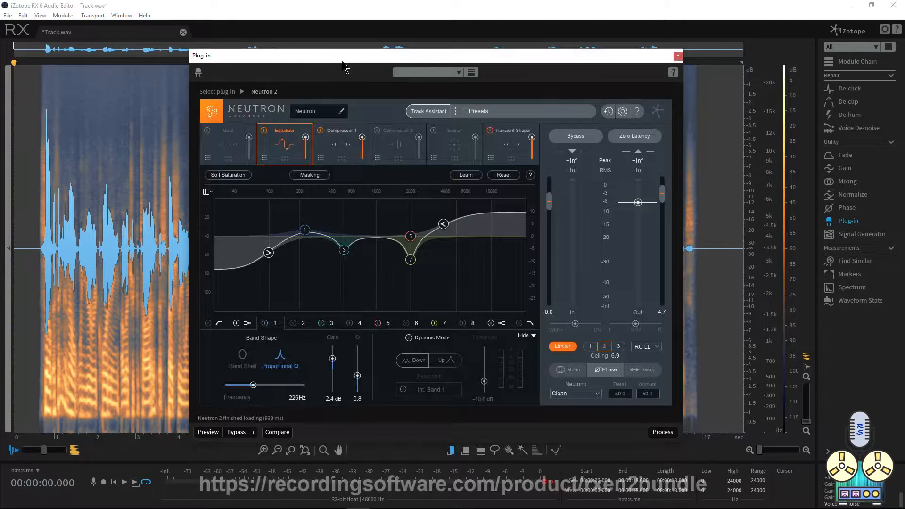
left_click_drag(336, 56, 403, 80)
- Set Neutron's limiter to response option 3 and IRC II mode
left_click(684, 369)
left_click(711, 370)
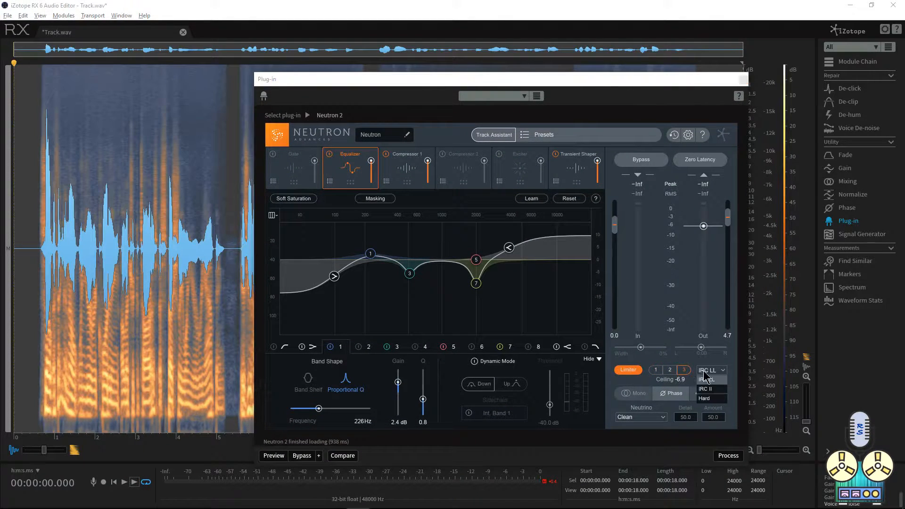
left_click(709, 386)
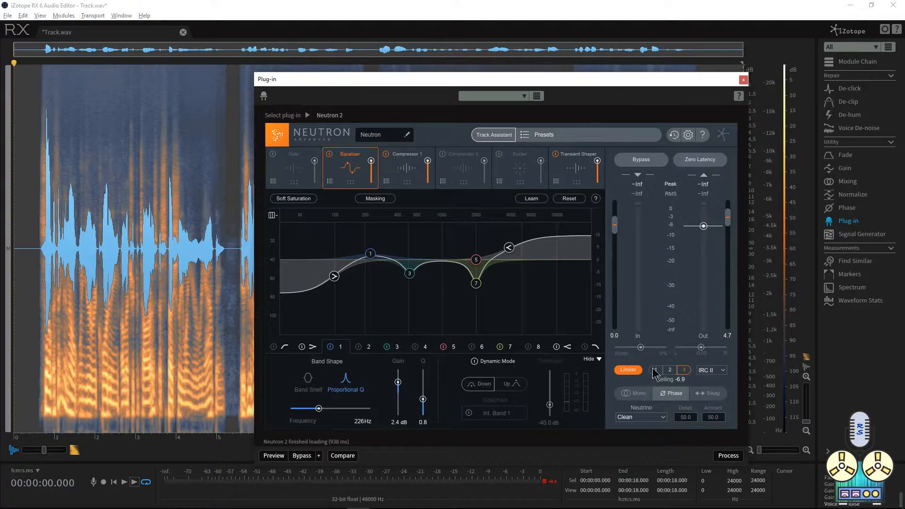
- Enable band 4 of Neutron's Equalizer at 1200 Hz with 0.0 dB gain
left_click(299, 172)
left_click(346, 185)
left_click(424, 349)
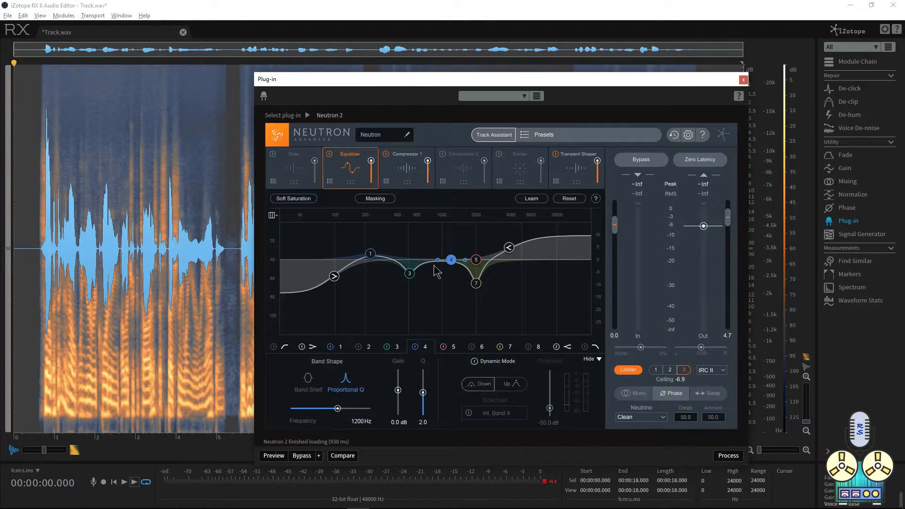
- Look through Neutron's Compressor 1, Compressor 2, Exciter and Transient Shaper modules and the Gate presets, and return to the Equalizer
left_click(406, 183)
left_click(453, 176)
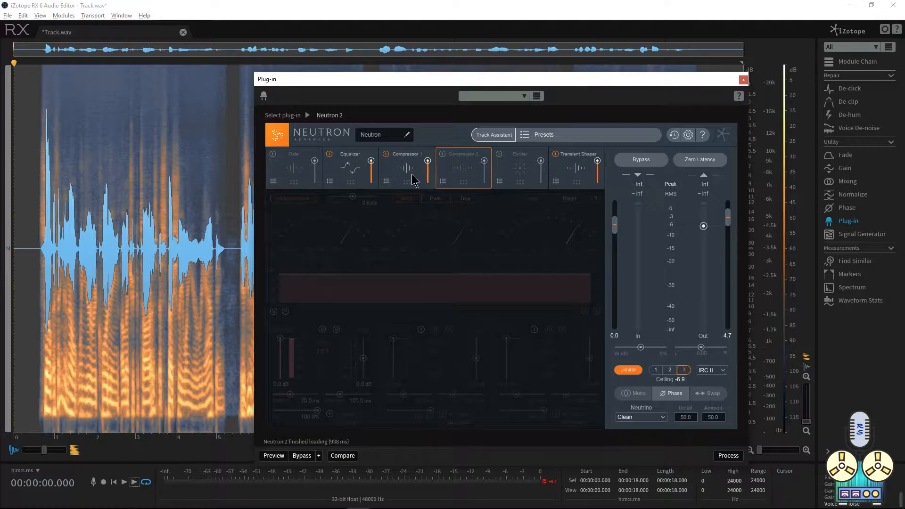
left_click(526, 180)
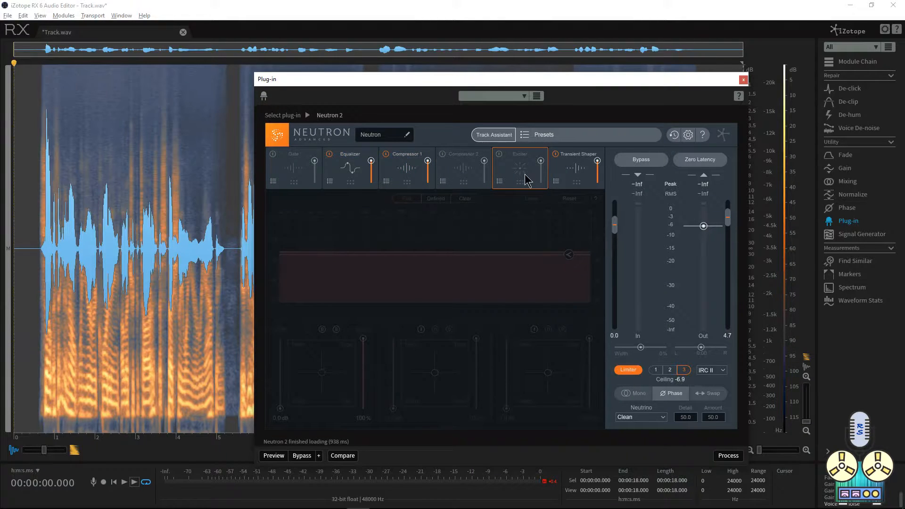
left_click(570, 176)
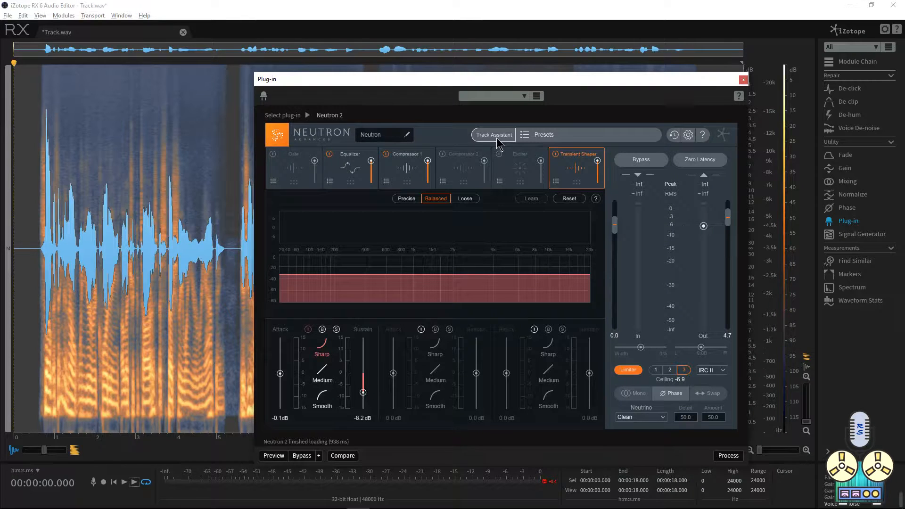
left_click(329, 181)
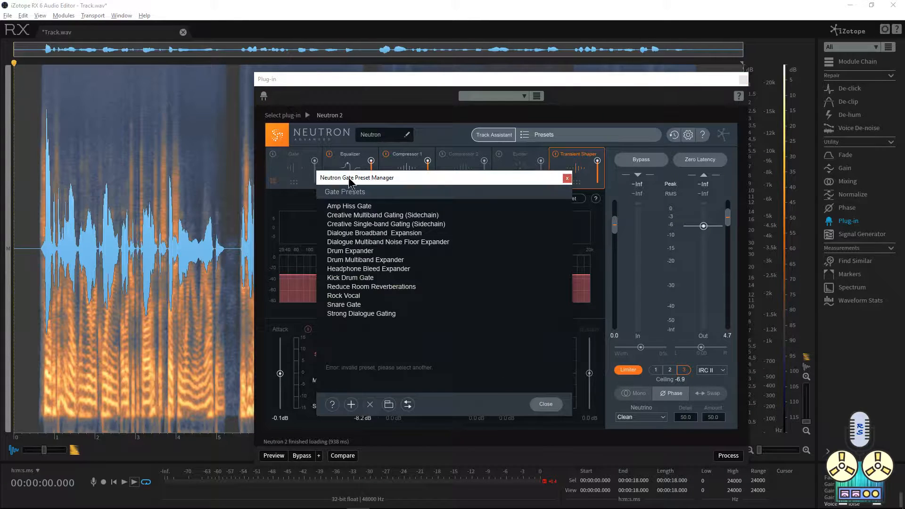
left_click(546, 404)
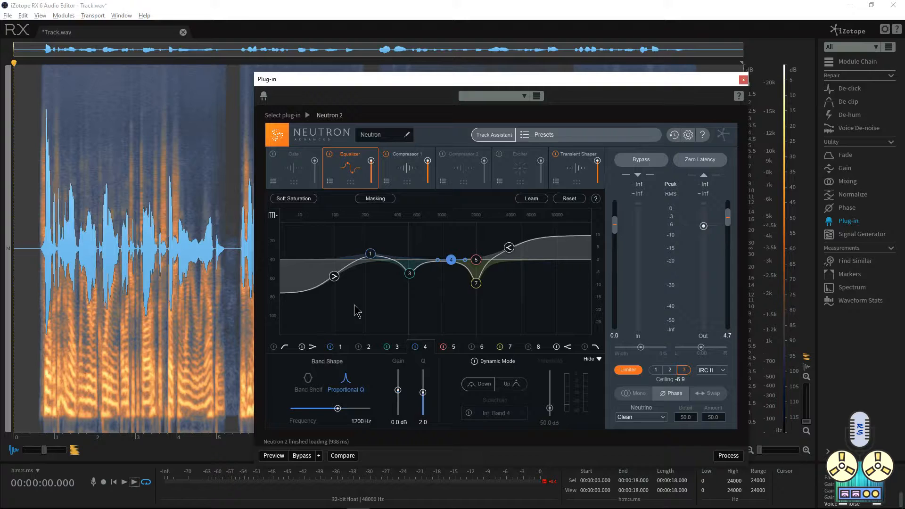
- Preview the track through Neutron and lower the Equalizer's low shelf to about -13.1 dB at 94 Hz
left_click(273, 455)
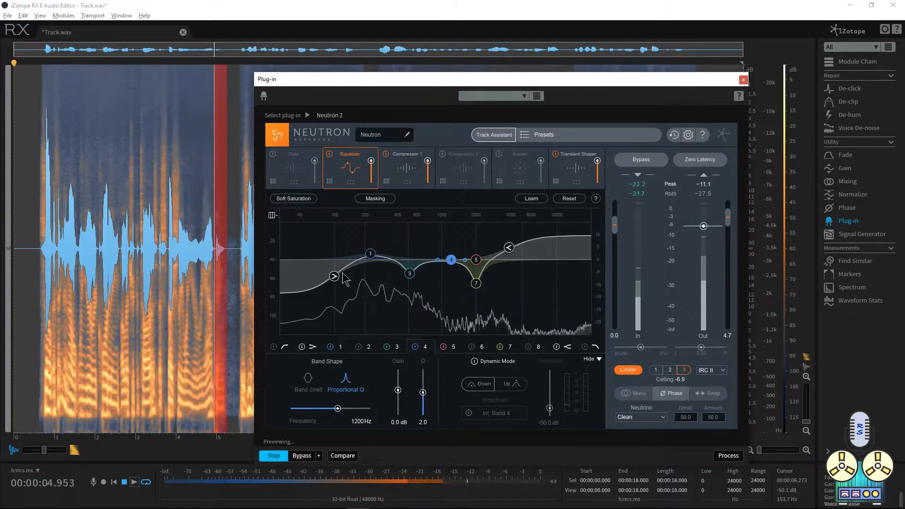
left_click_drag(334, 277, 332, 292)
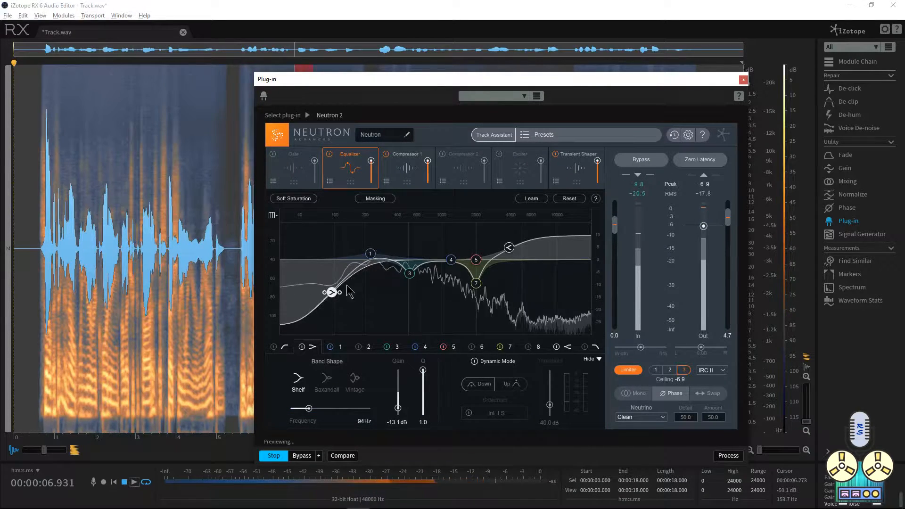
left_click(274, 456)
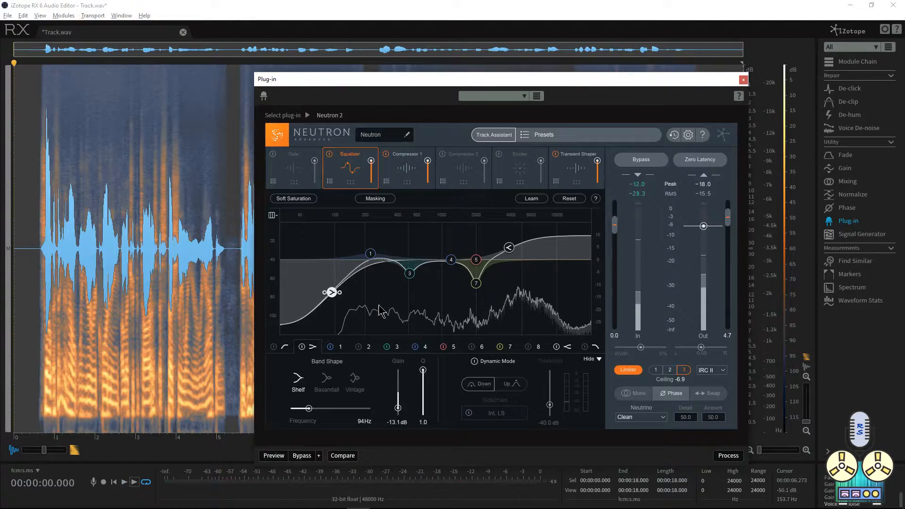
- Preview the track with Neutron's Transient Shaper switched off and back on to compare its effect
left_click(583, 173)
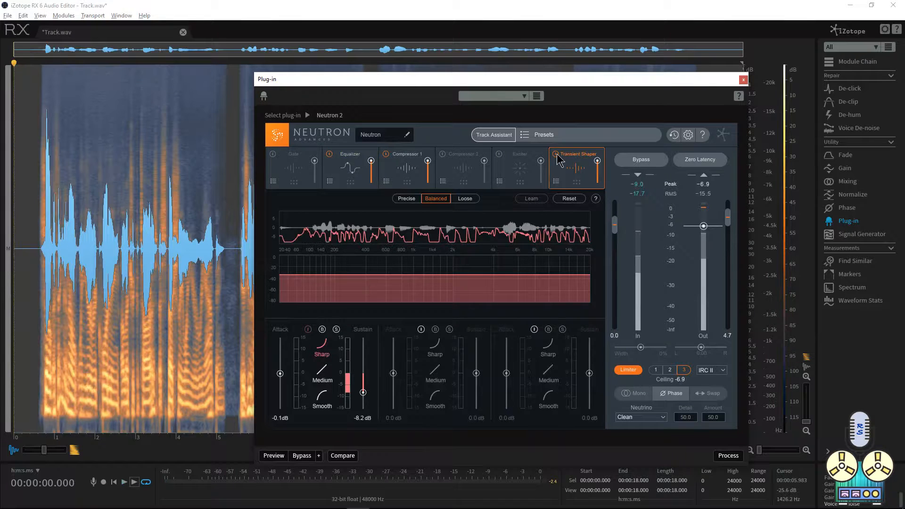
left_click(557, 154)
left_click(557, 155)
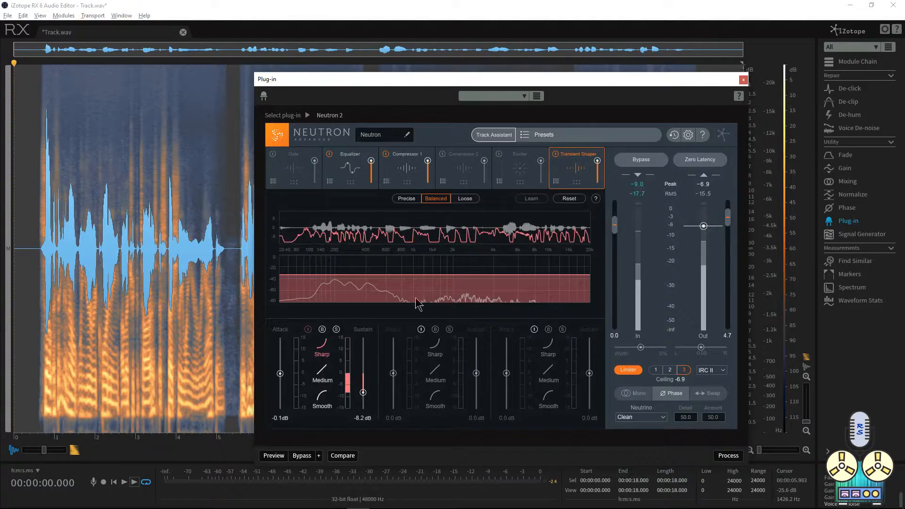
left_click(557, 154)
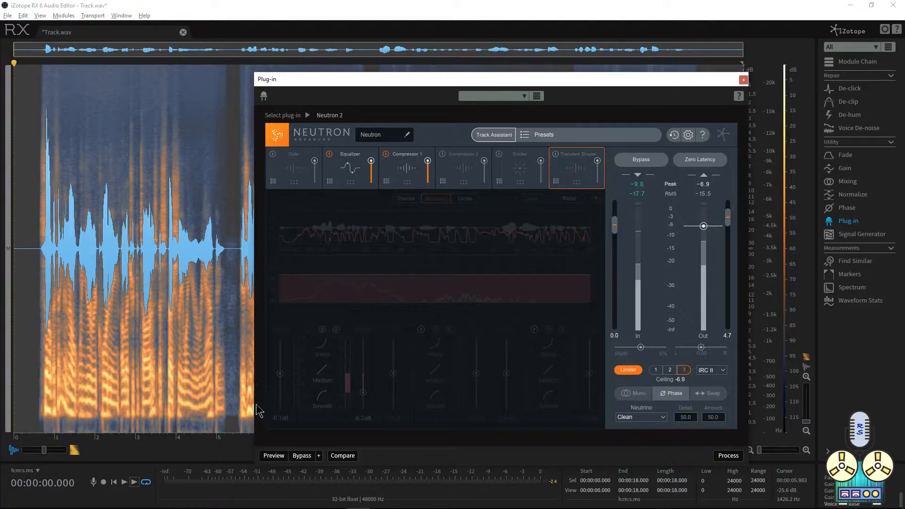
left_click(273, 455)
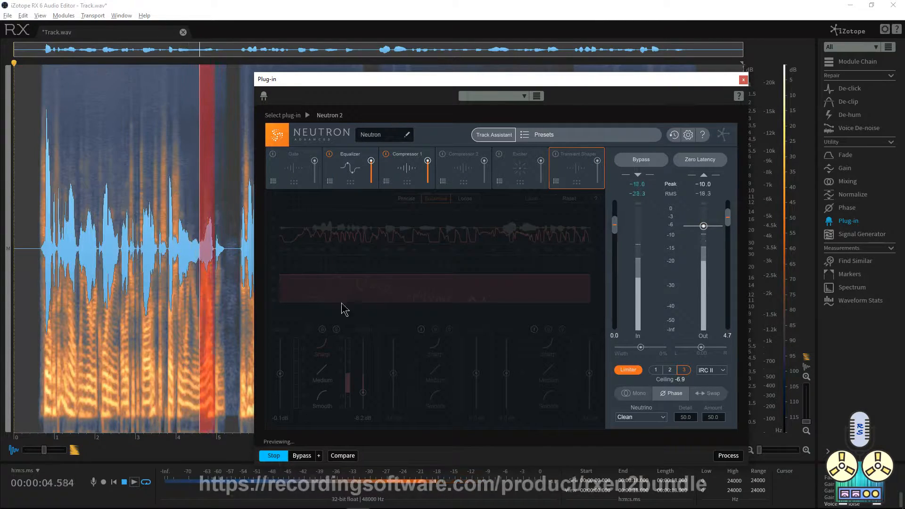
left_click(554, 154)
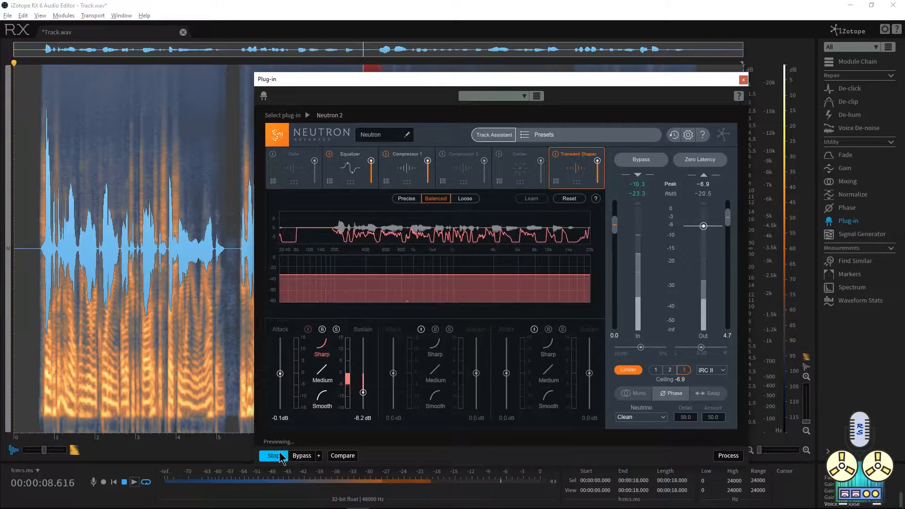
left_click(273, 455)
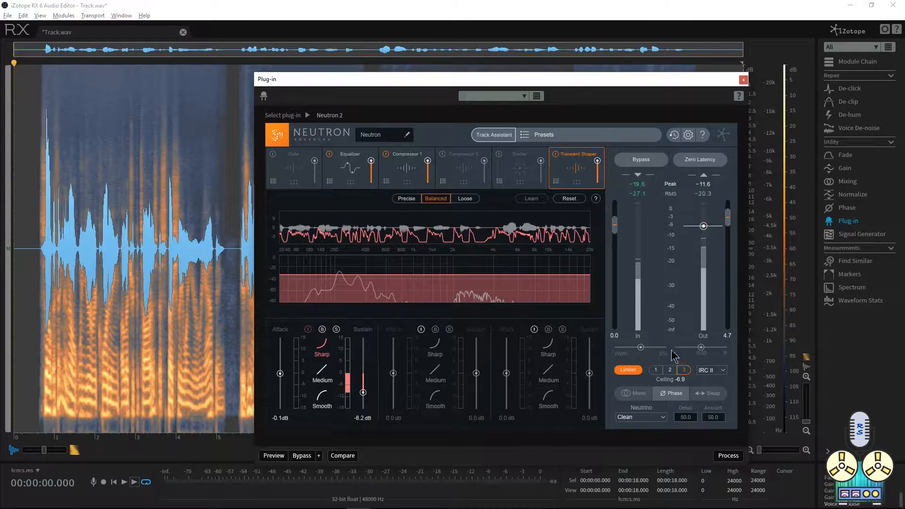
- Keep Neutron's limiter on IRC II, review the Equalizer, Compressor 1 and Transient Shaper settings, and process the track with the plug-in
left_click(707, 372)
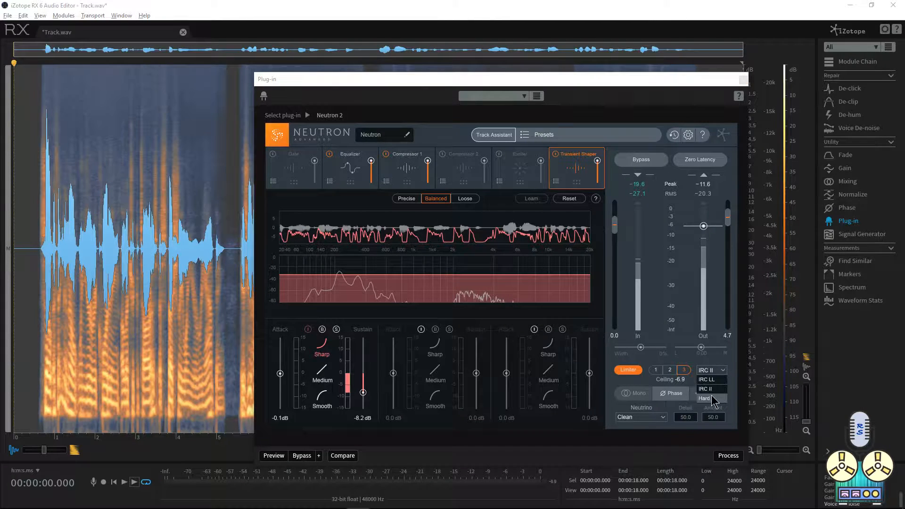
left_click(714, 389)
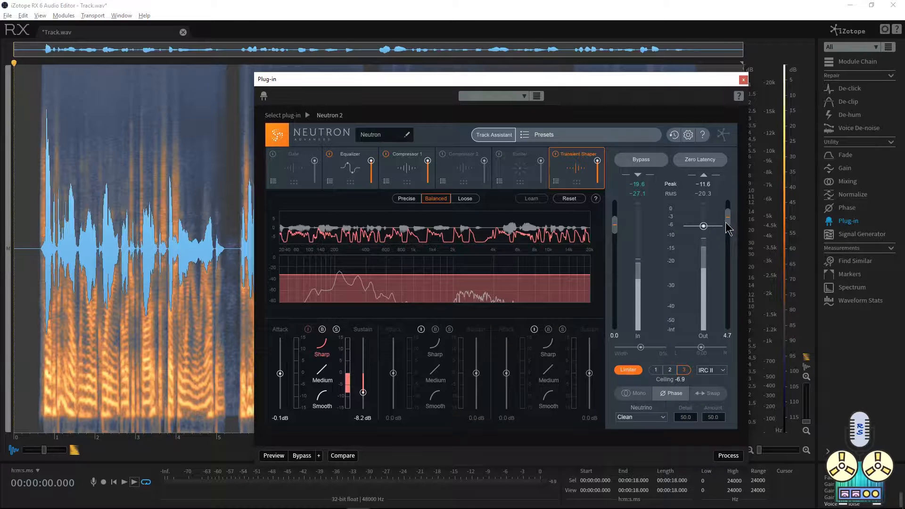
left_click(341, 167)
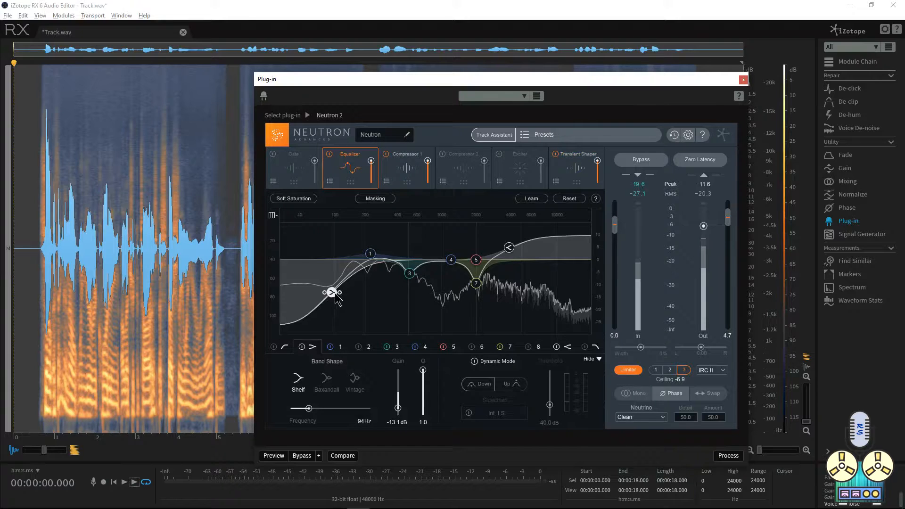
left_click(371, 254)
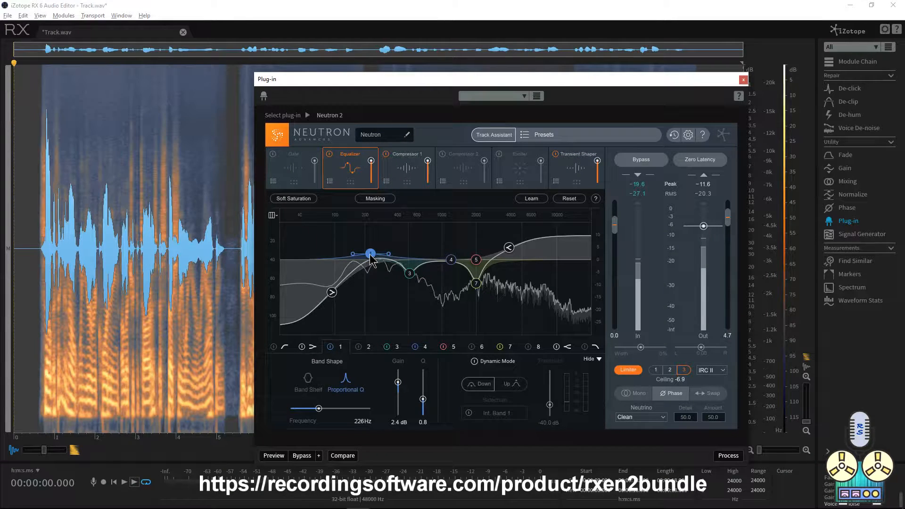
left_click(509, 248)
left_click(404, 177)
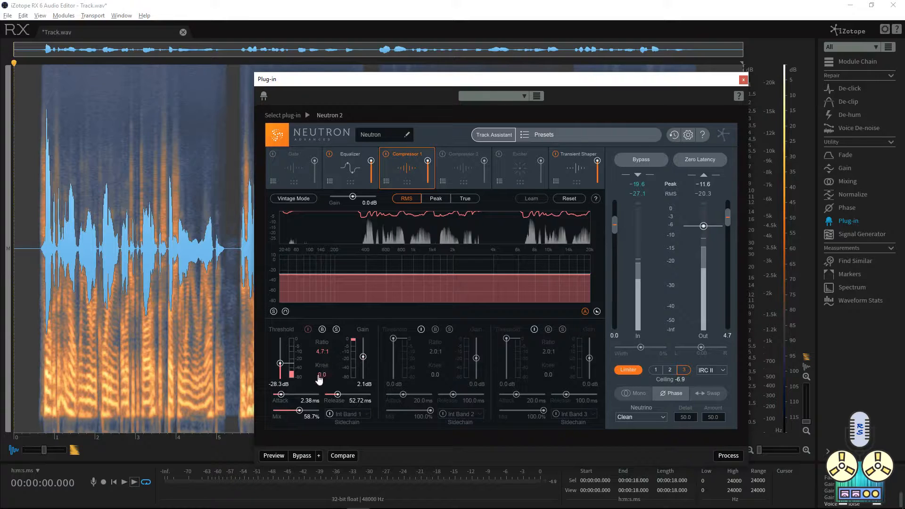
left_click(568, 175)
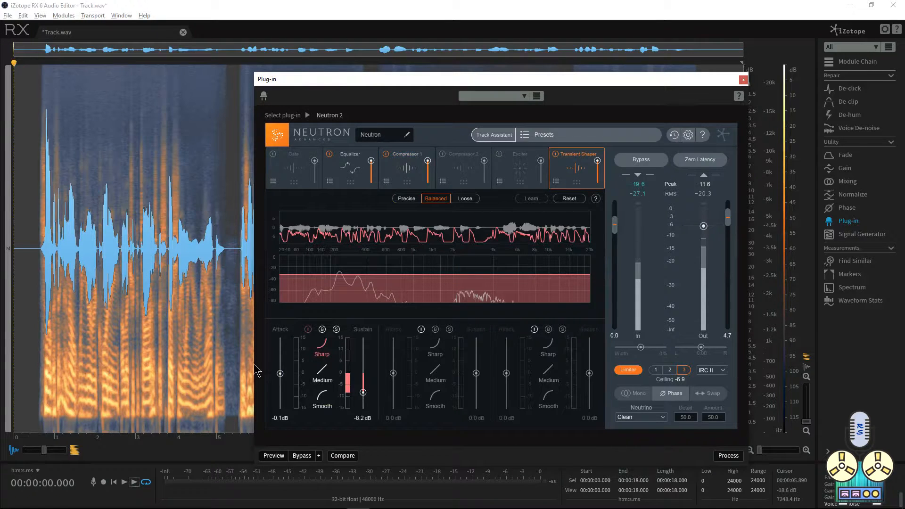
left_click(728, 455)
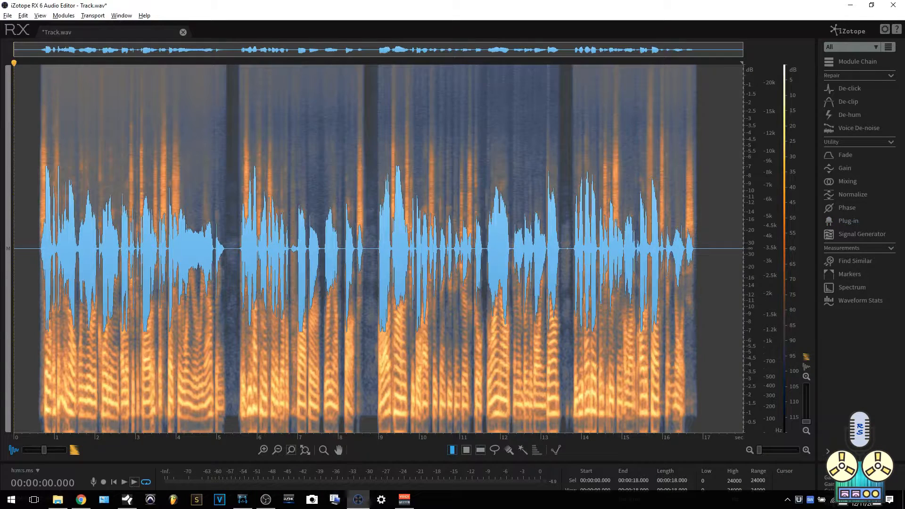
- Return to the original unprocessed recording in the undo history and play its opening seconds
scroll(833, 484, "up", 3)
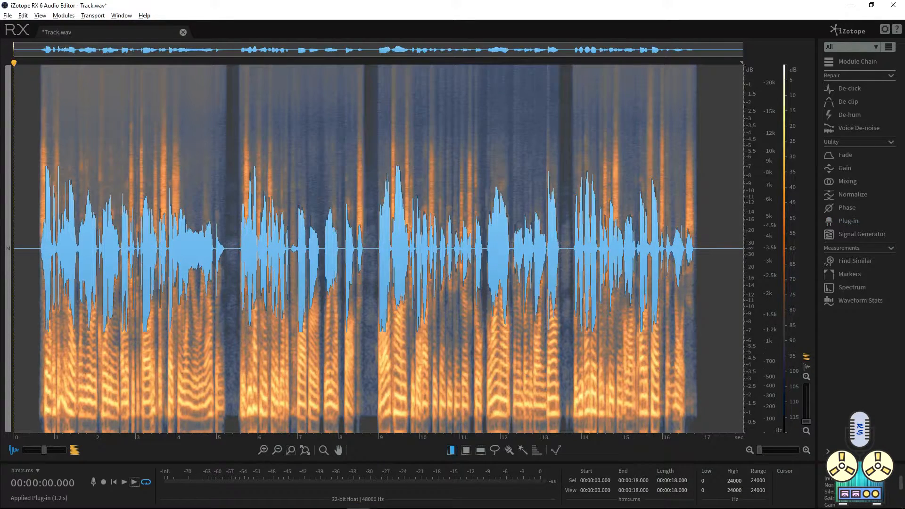
left_click(834, 479)
key("space")
scroll(839, 493, "down", 3)
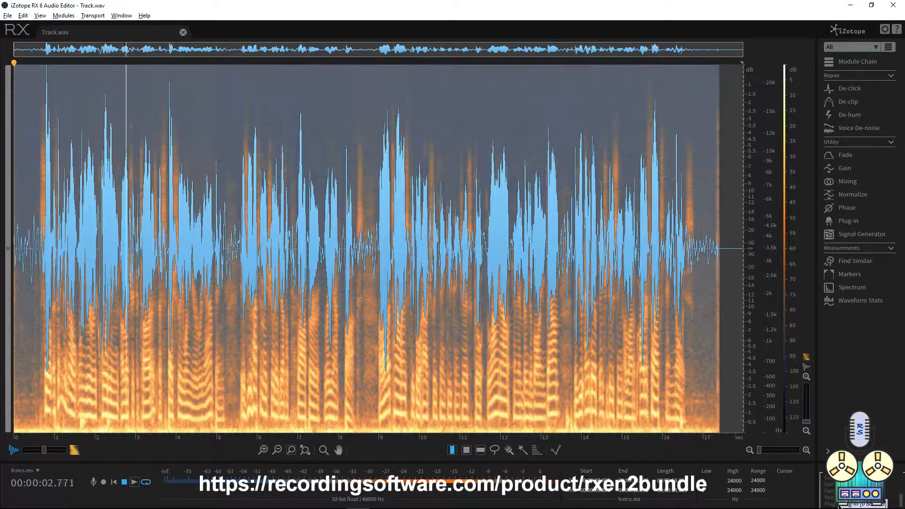
key("space")
- Restore the latest Plug-in state in the undo history and play the processed track for comparison
left_click(843, 504)
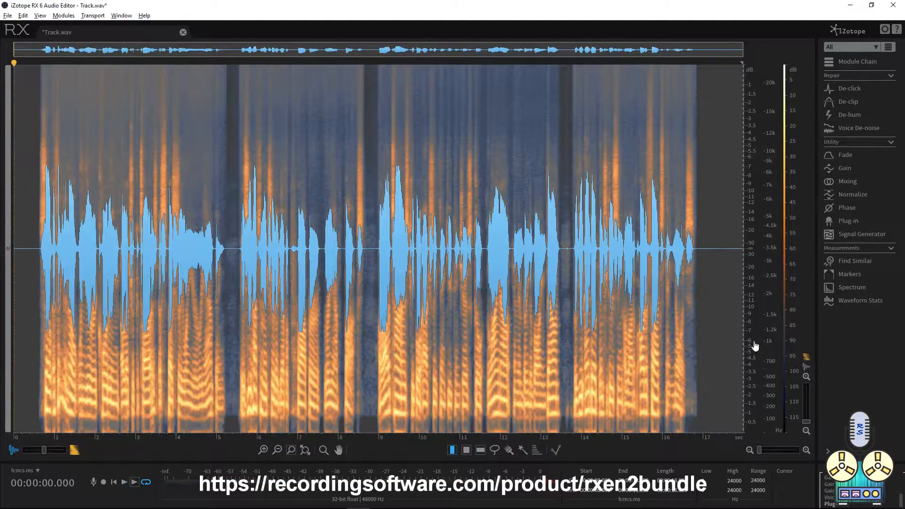
key("space")
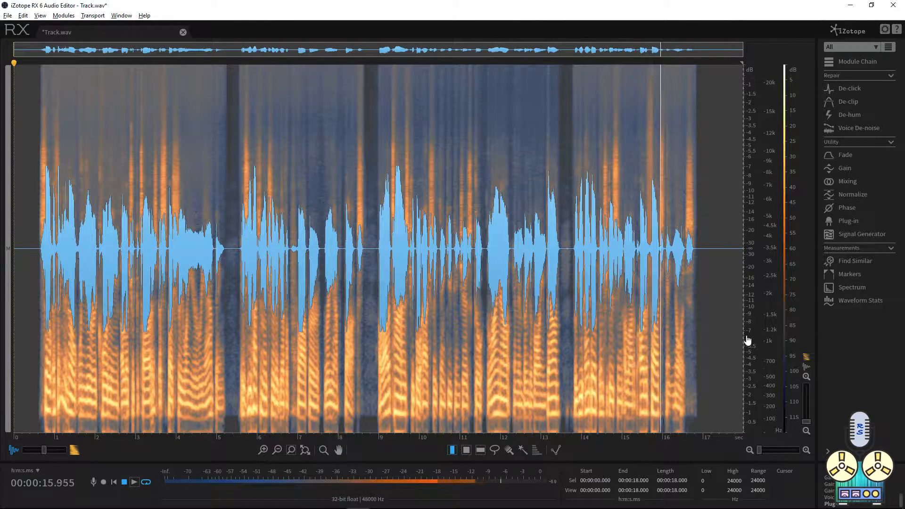
key("space")
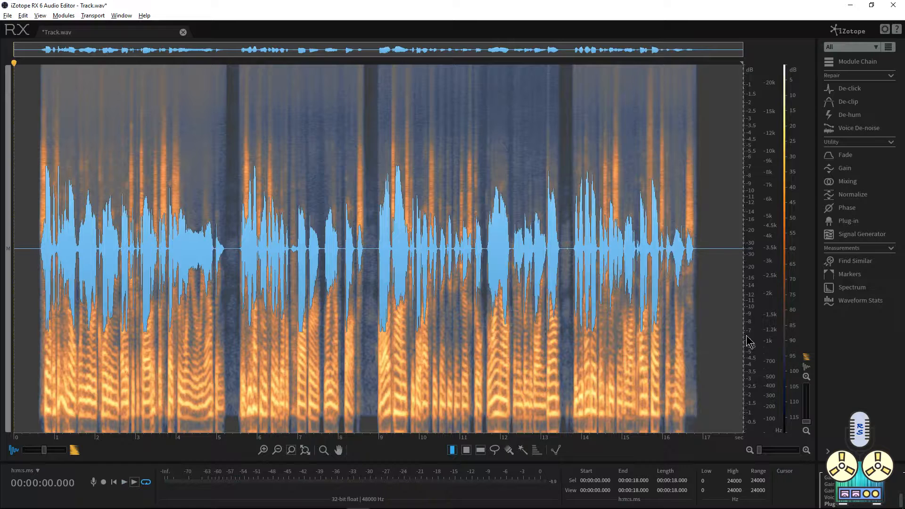